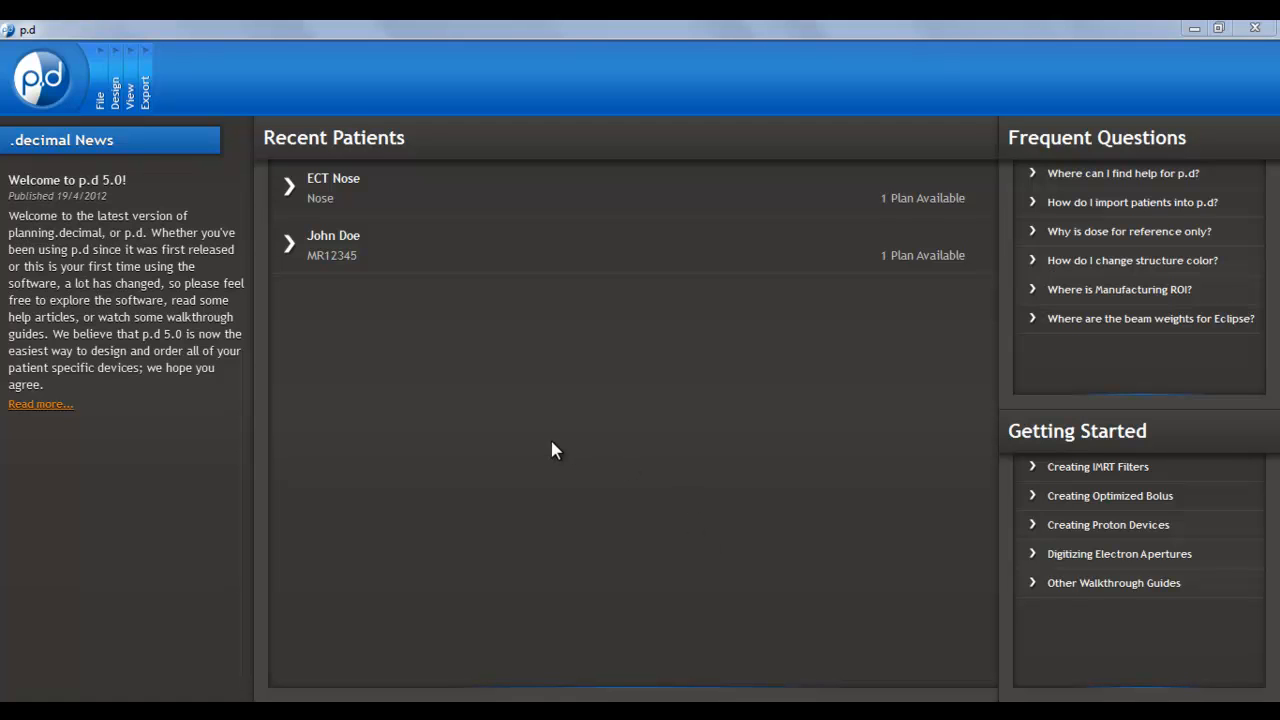
Add a new Pinnacle FTP host in the application settings and name it Pinnacle Ftp Host
{"action": "left_click", "coordinate": [42, 87]}
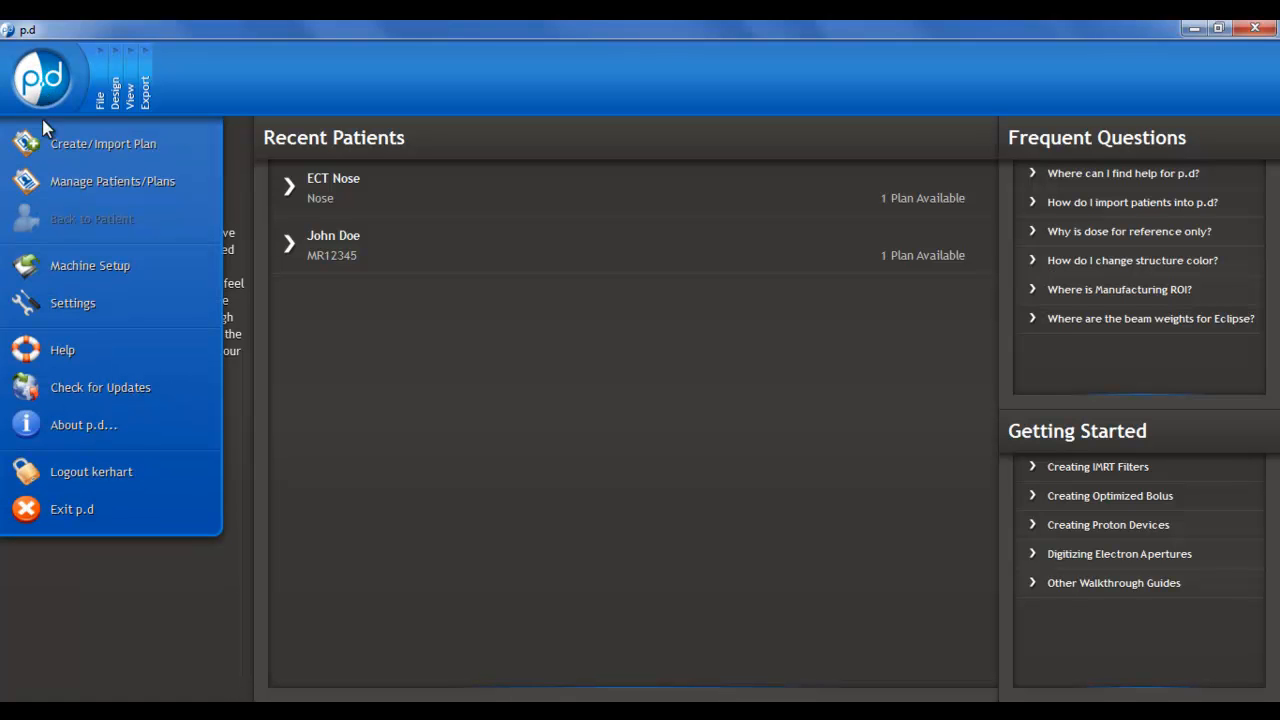
{"action": "left_click", "coordinate": [61, 303]}
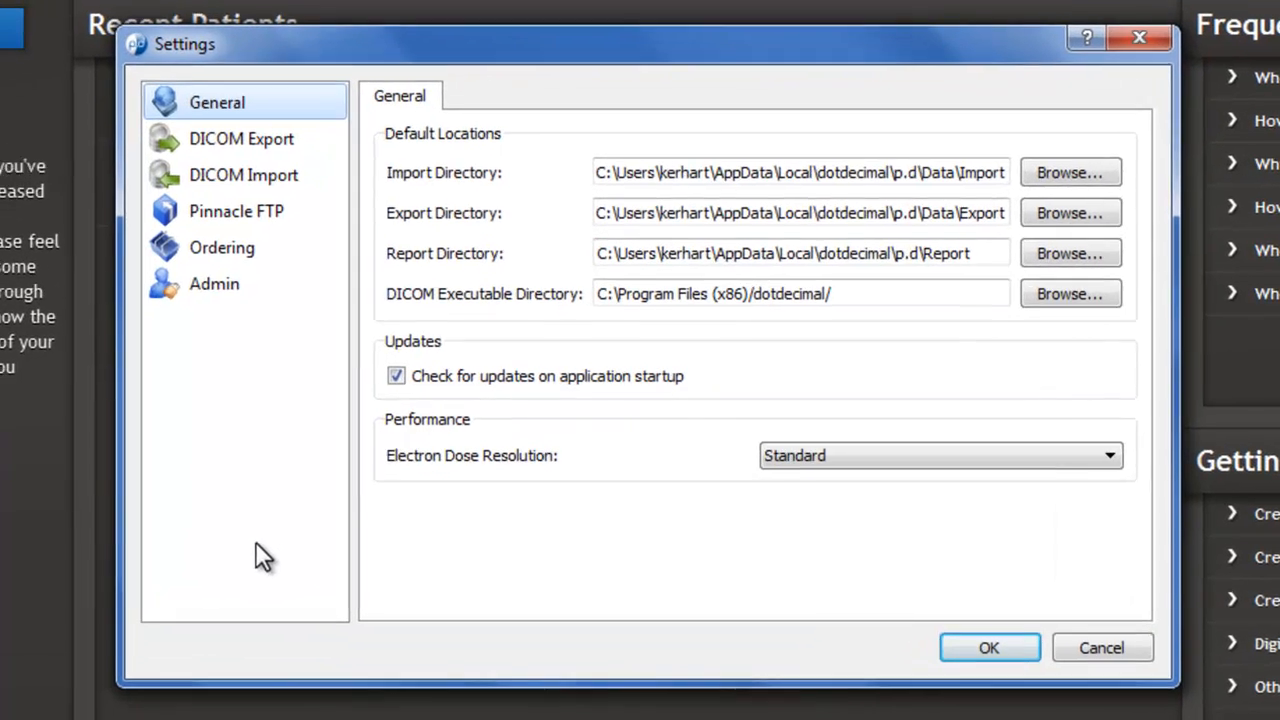
{"action": "left_click", "coordinate": [215, 212]}
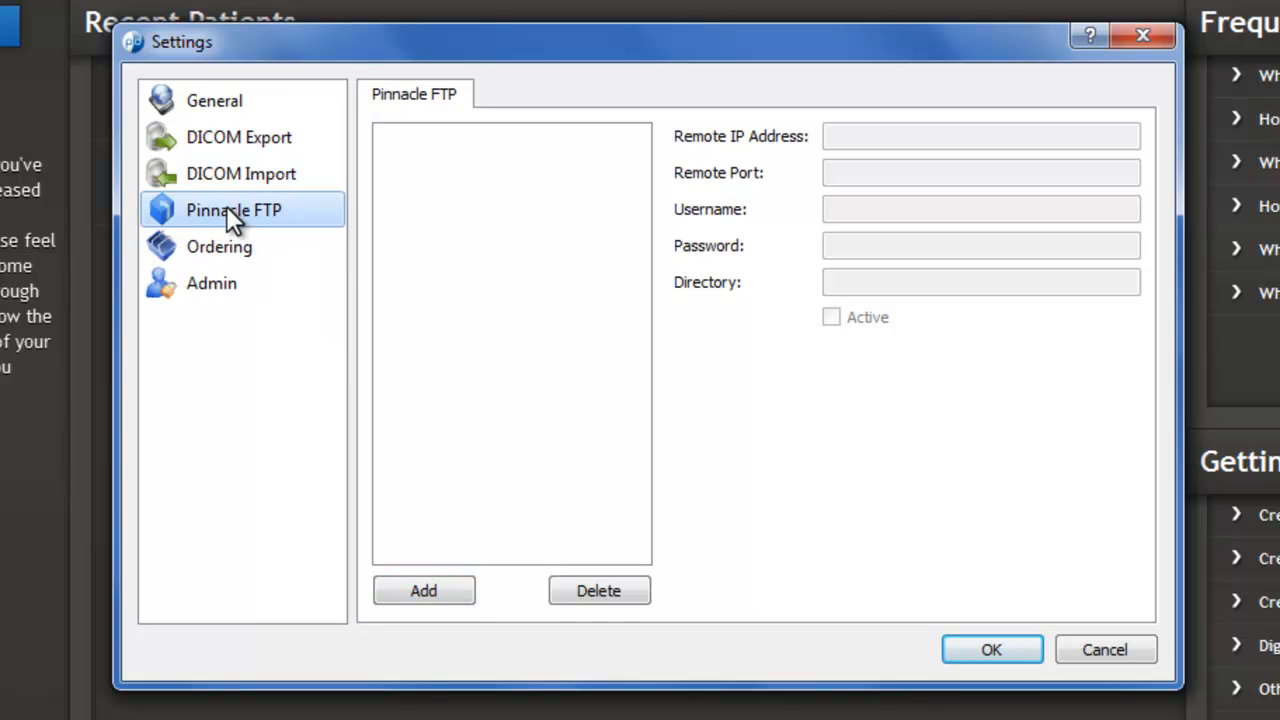
{"action": "left_click", "coordinate": [428, 587]}
{"action": "left_click_drag", "start_coordinate": [417, 140], "coordinate": [363, 146]}
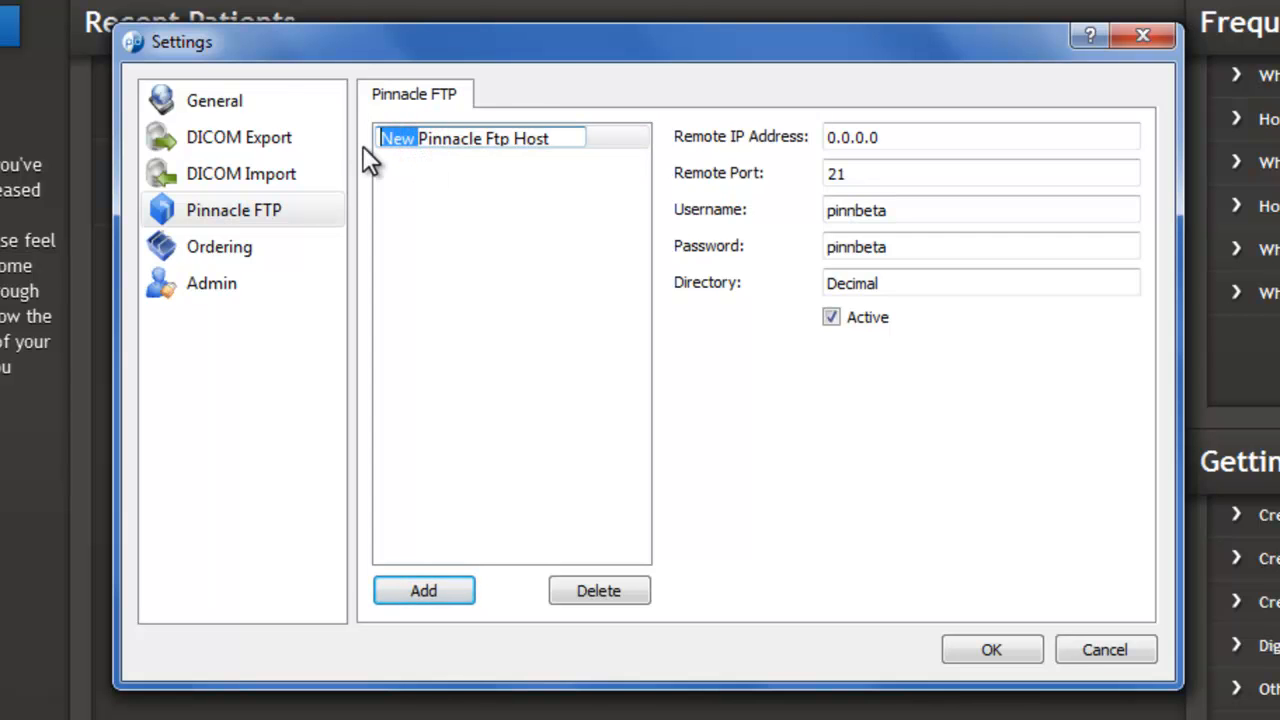
{"action": "key", "text": "BackSpace"}
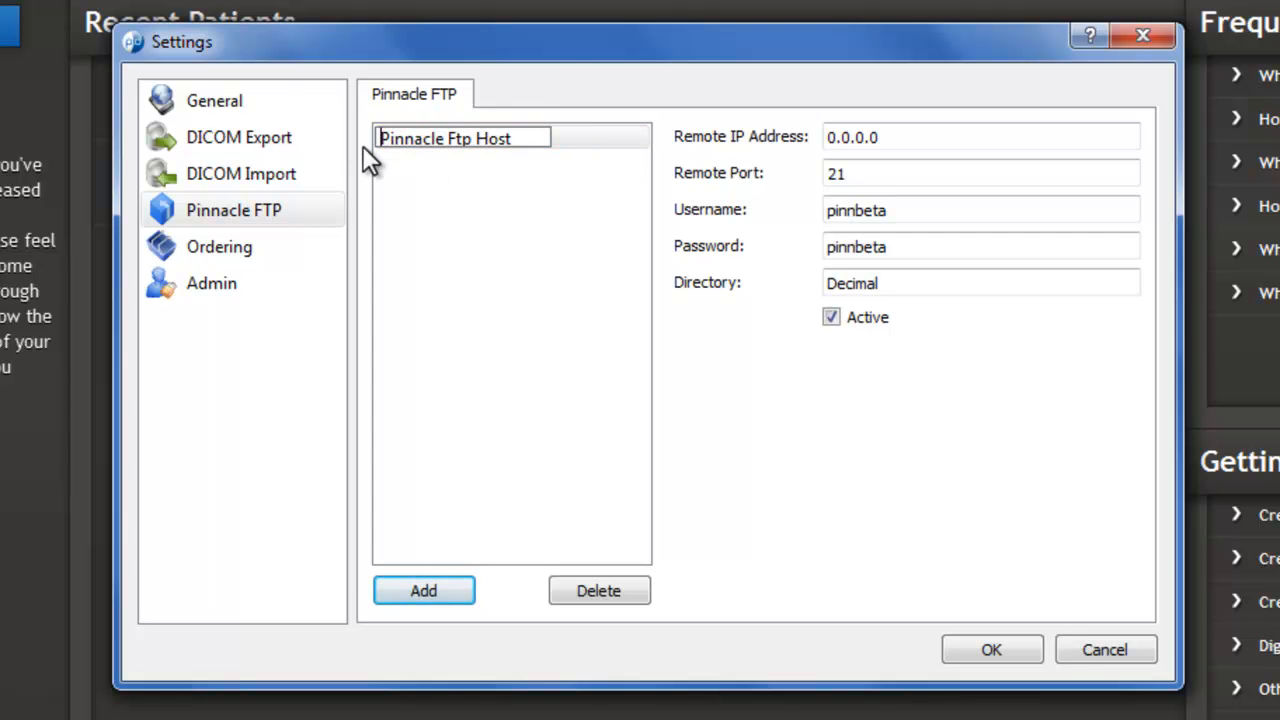
Set the Pinnacle FTP host's remote IP address to 192.168.200.198
{"action": "double_click", "coordinate": [888, 140]}
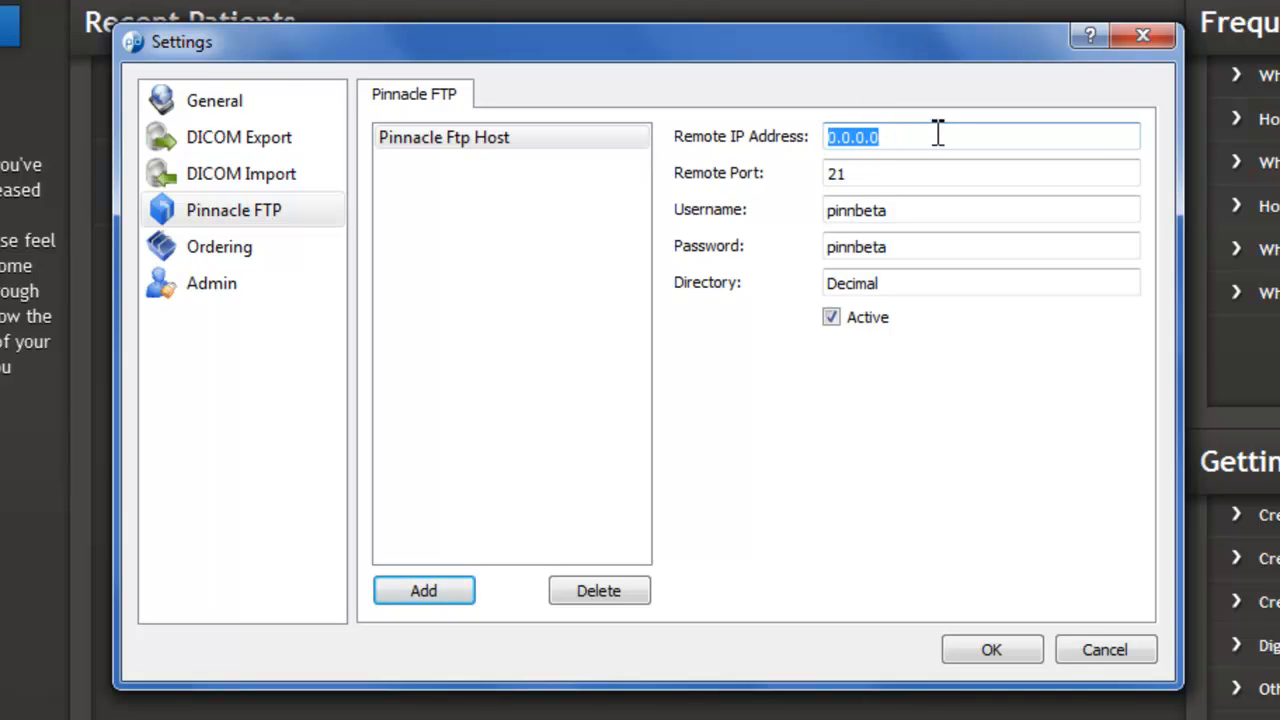
{"action": "type", "text": "192"}
{"action": "type", "text": ".1"}
{"action": "type", "text": "68."}
{"action": "type", "text": "200."}
{"action": "type", "text": "193"}
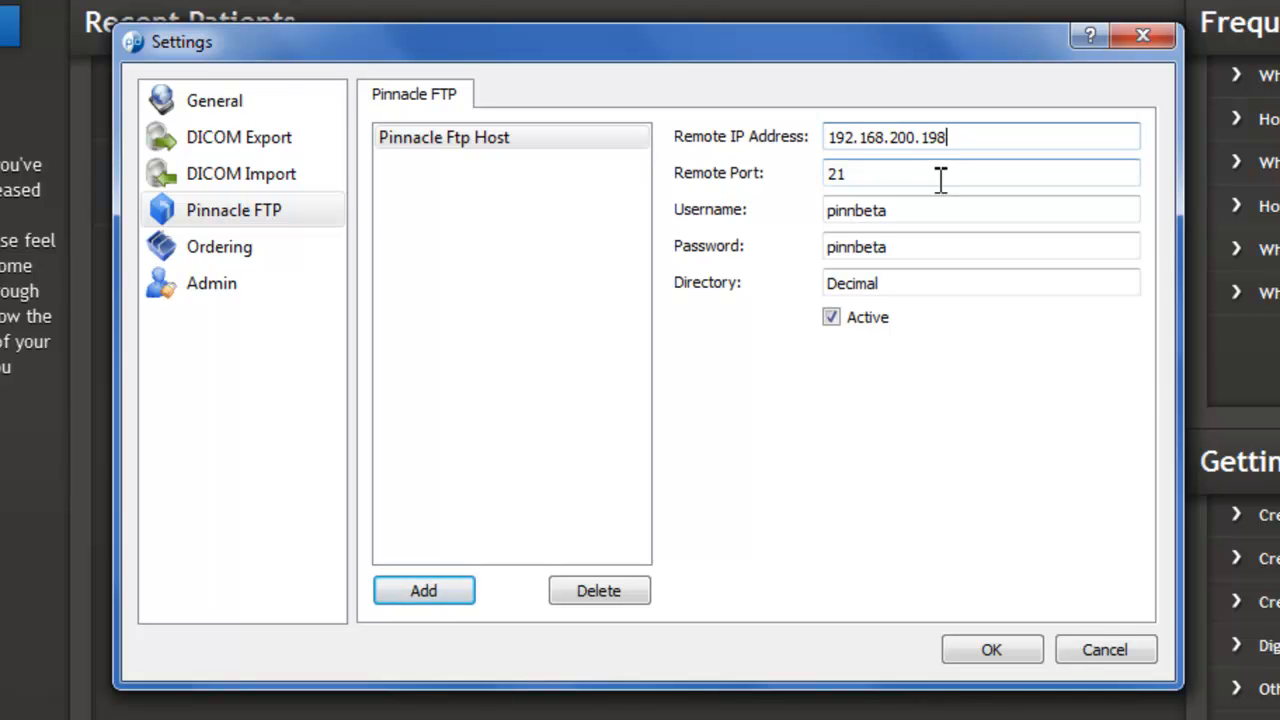
Review the FTP host's port, login and directory entries, keep the defaults, and save the settings
{"action": "left_click", "coordinate": [938, 171]}
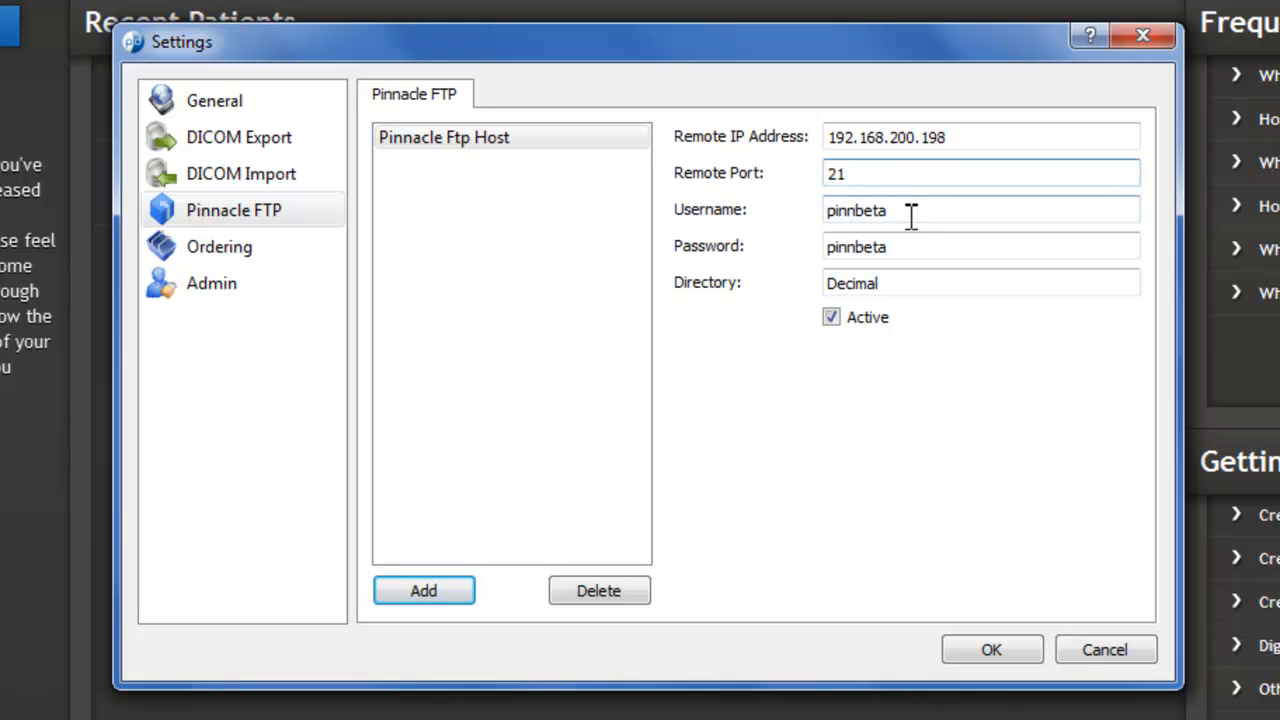
{"action": "left_click", "coordinate": [912, 209]}
{"action": "left_click", "coordinate": [907, 249]}
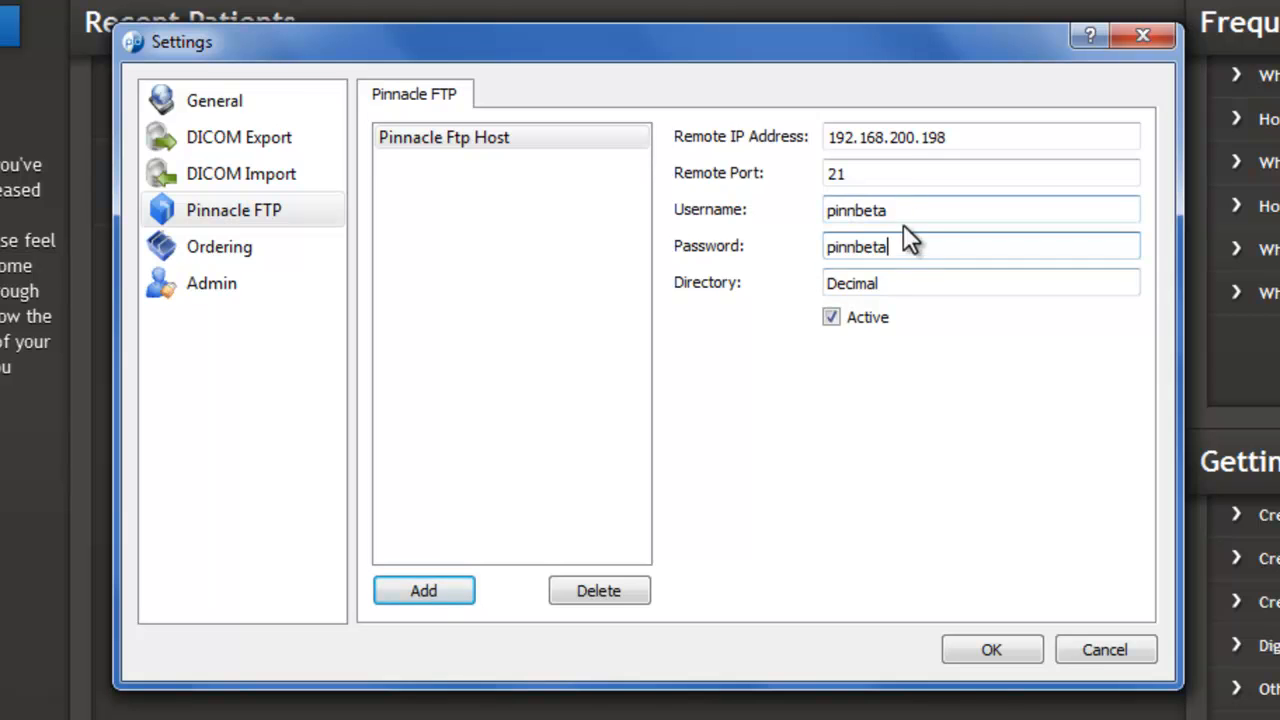
{"action": "left_click_drag", "start_coordinate": [893, 284], "coordinate": [830, 292]}
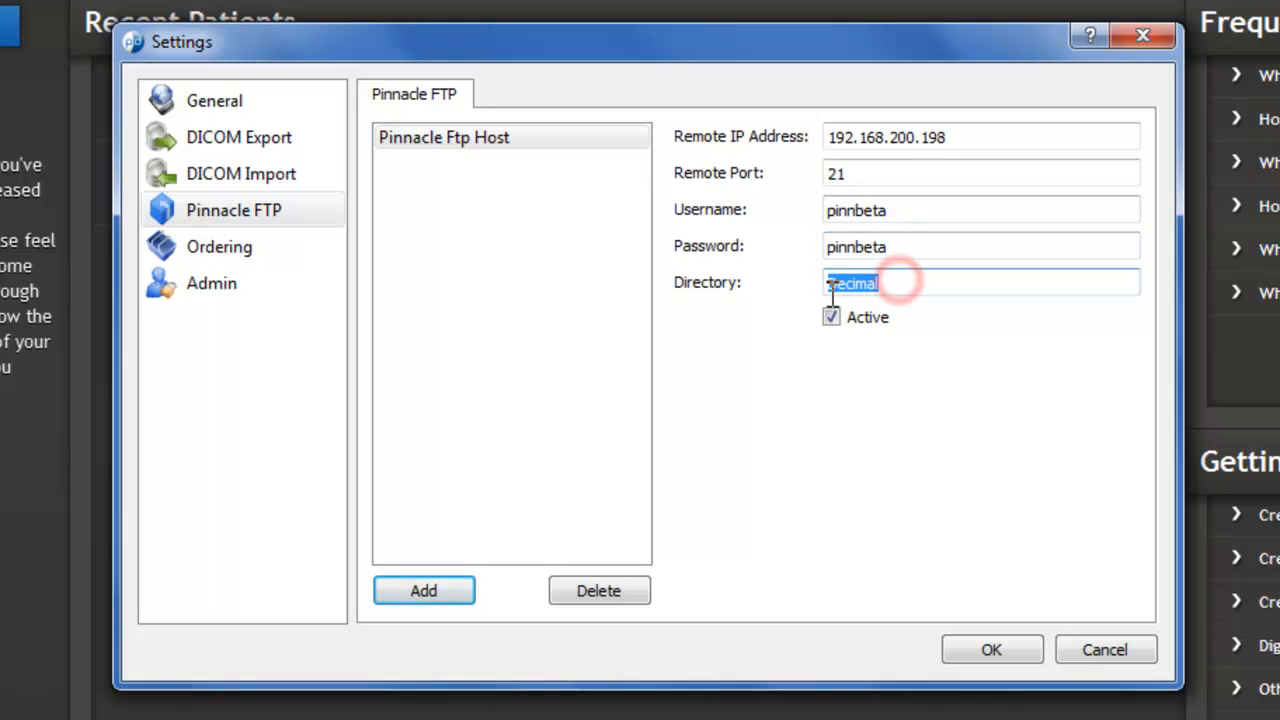
{"action": "left_click", "coordinate": [900, 284]}
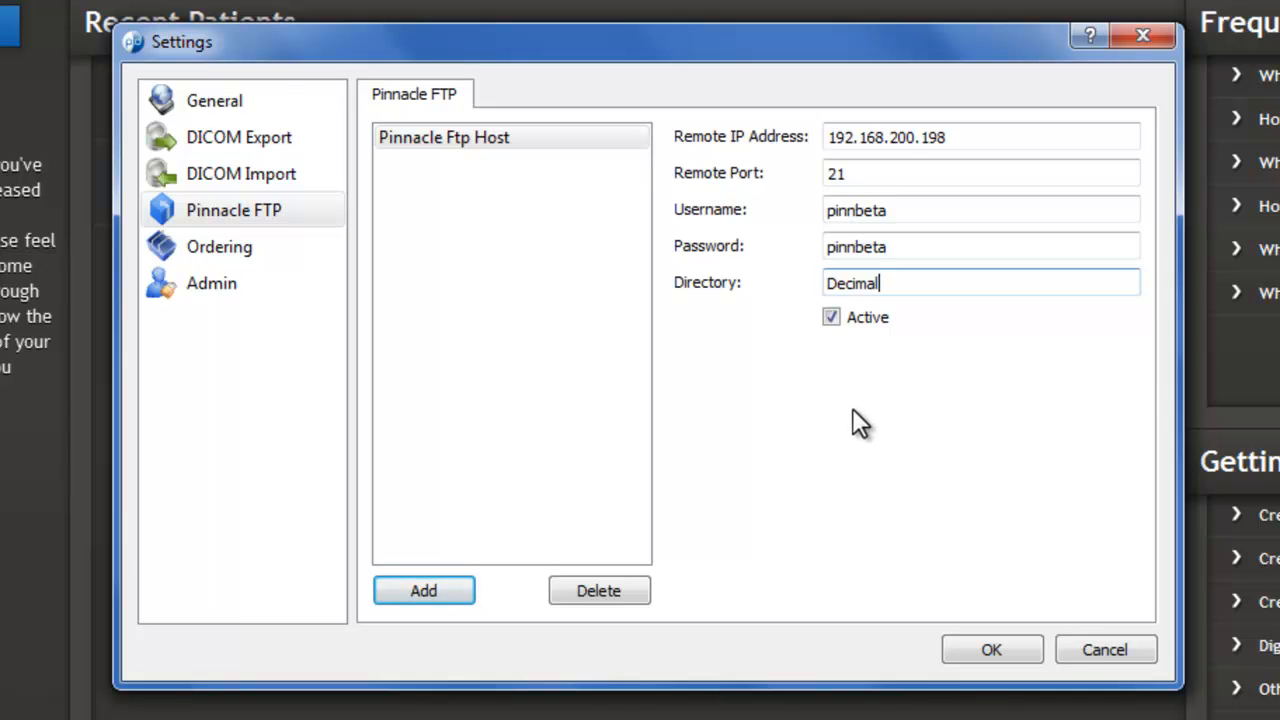
{"action": "left_click", "coordinate": [991, 650]}
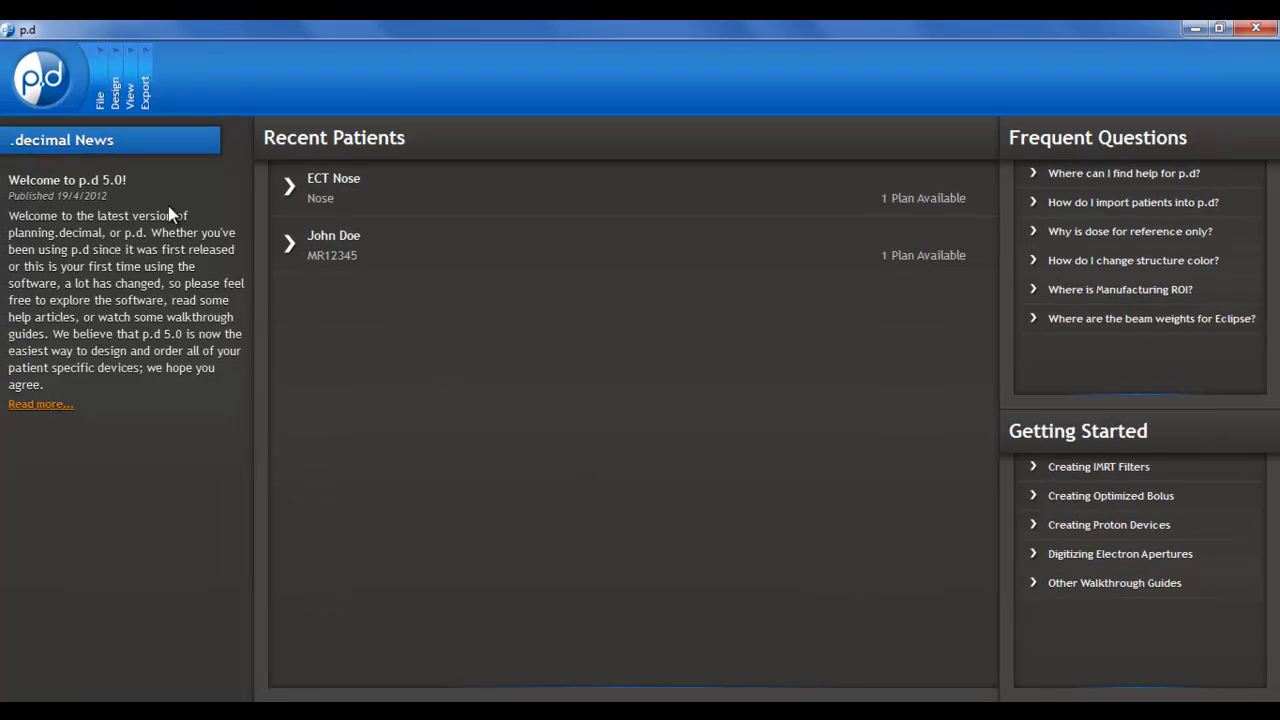
Open the Plan_10 entry from the Pinnacle Ftp Host location in the patient manager
{"action": "left_click", "coordinate": [40, 85]}
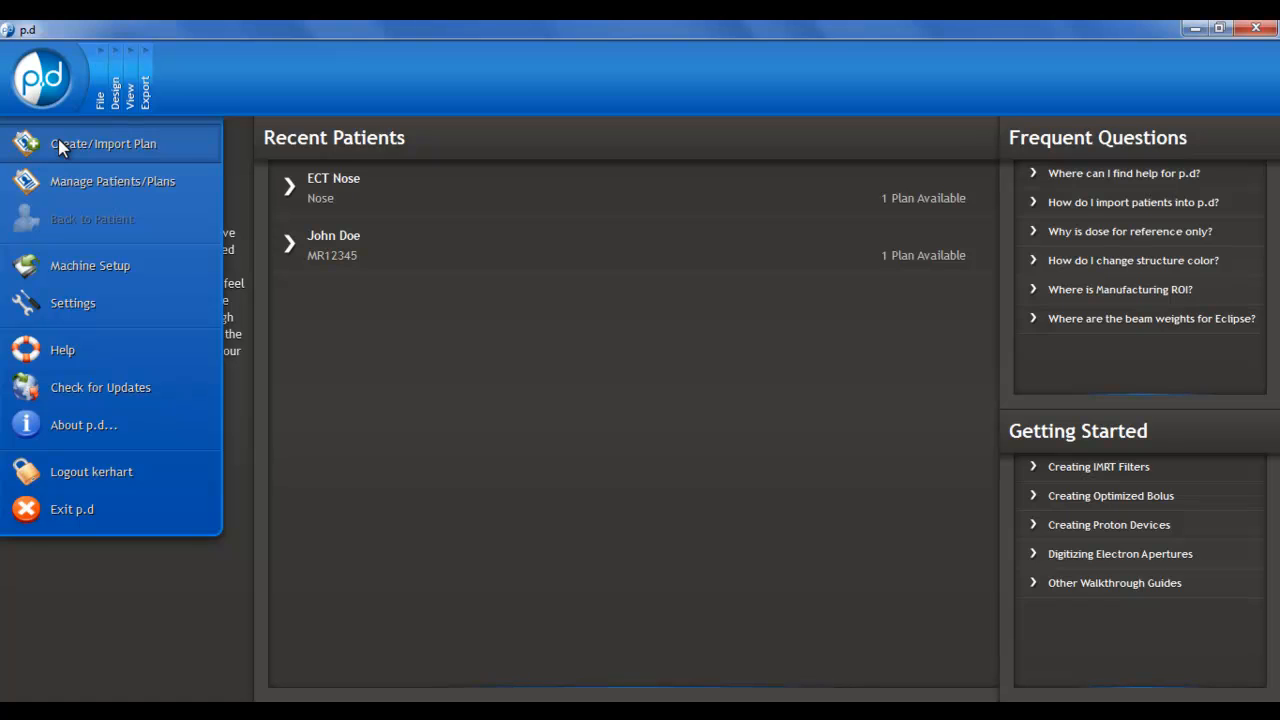
{"action": "left_click", "coordinate": [108, 189]}
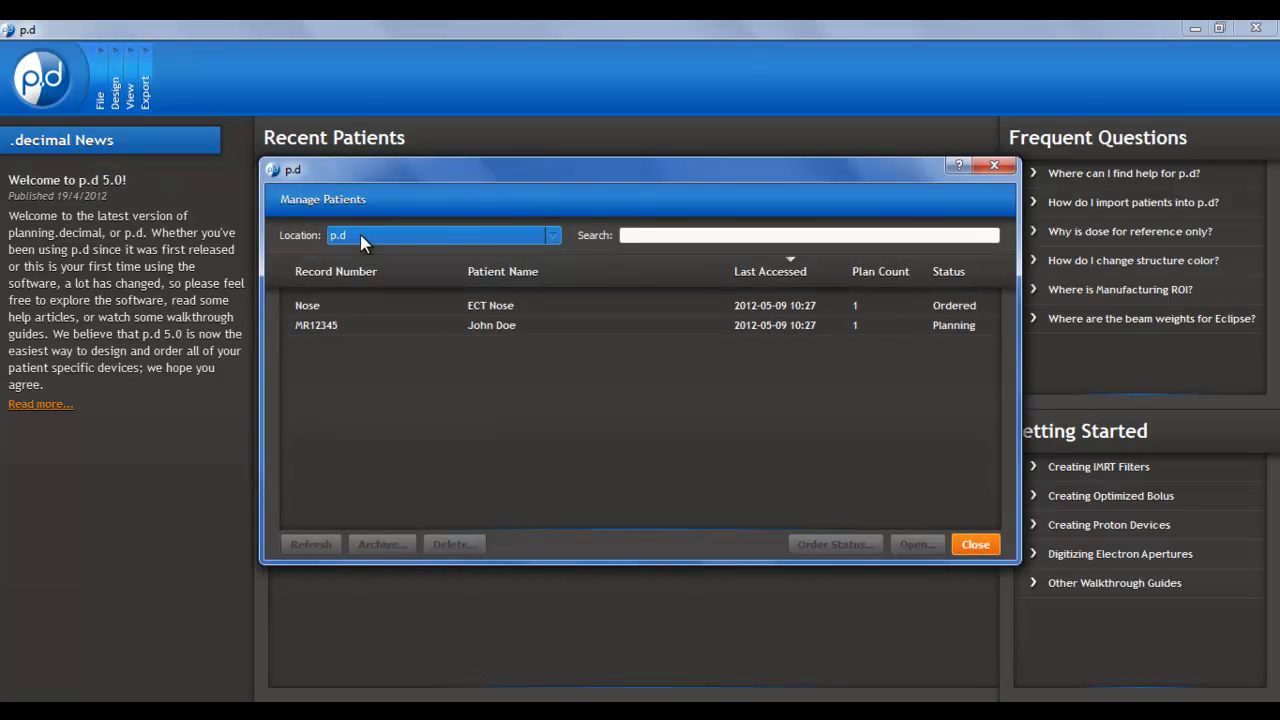
{"action": "left_click", "coordinate": [553, 238]}
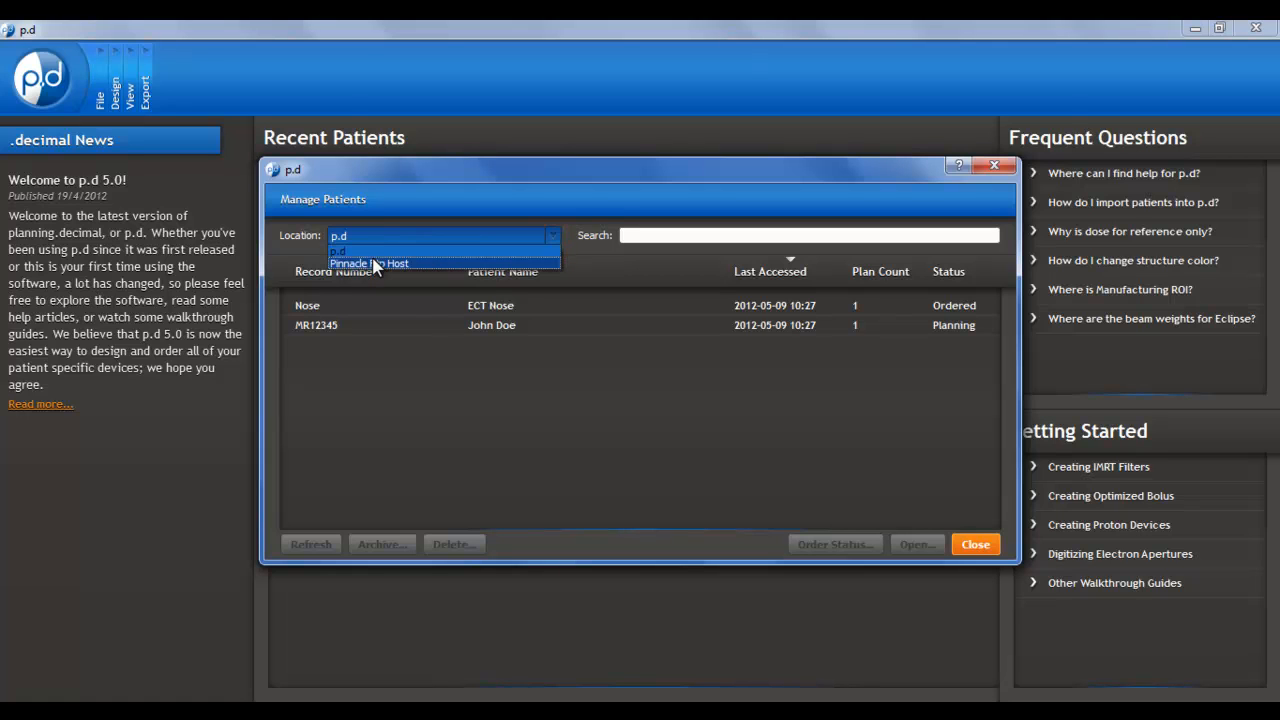
{"action": "left_click", "coordinate": [376, 264]}
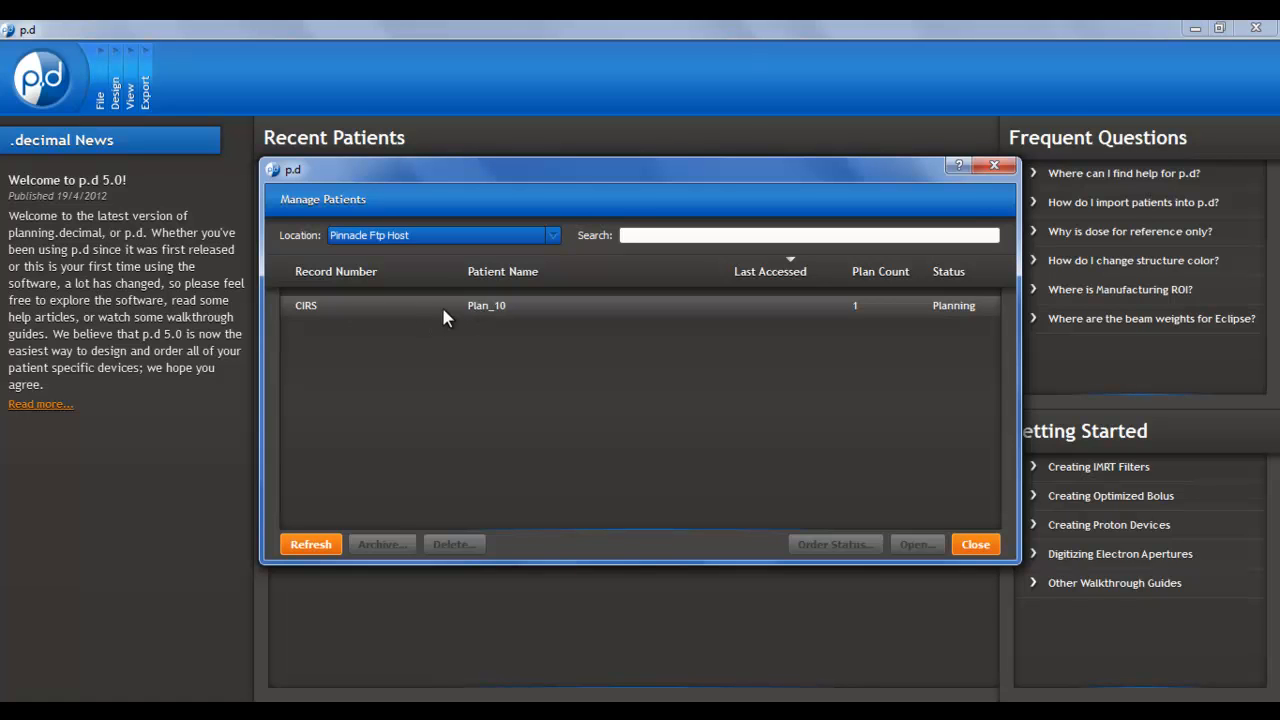
{"action": "left_click", "coordinate": [503, 310]}
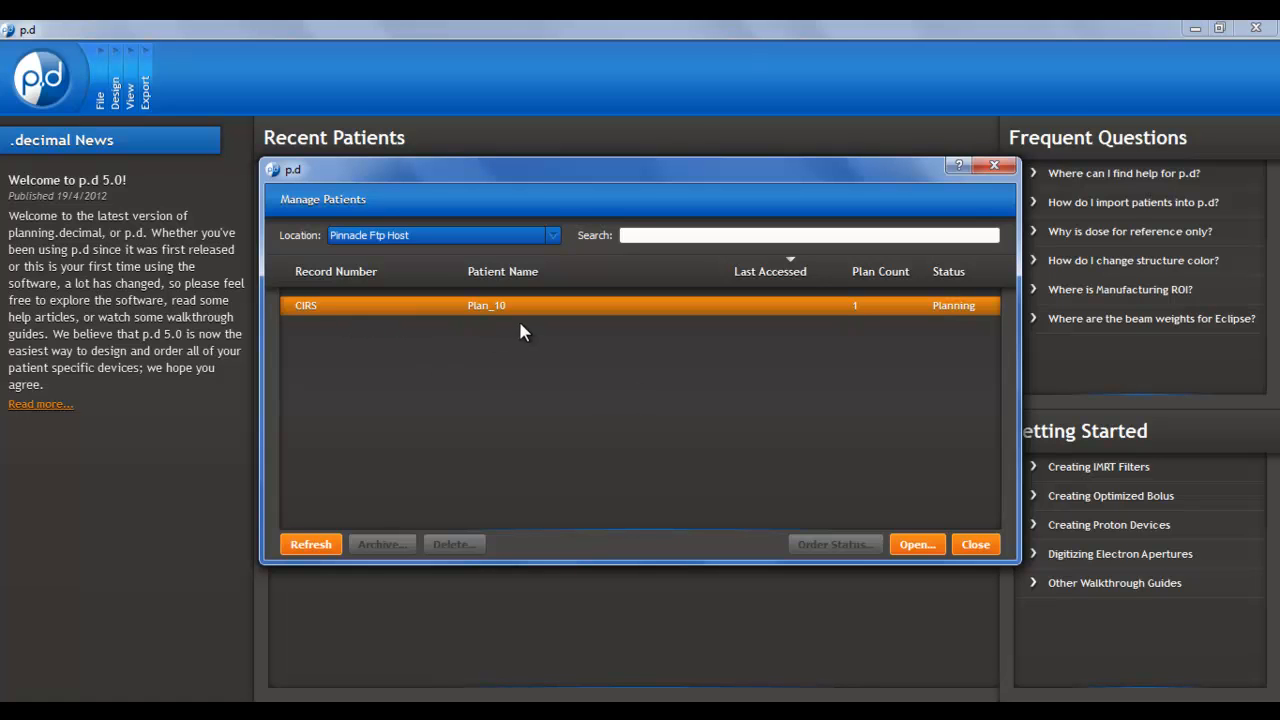
{"action": "left_click", "coordinate": [918, 544]}
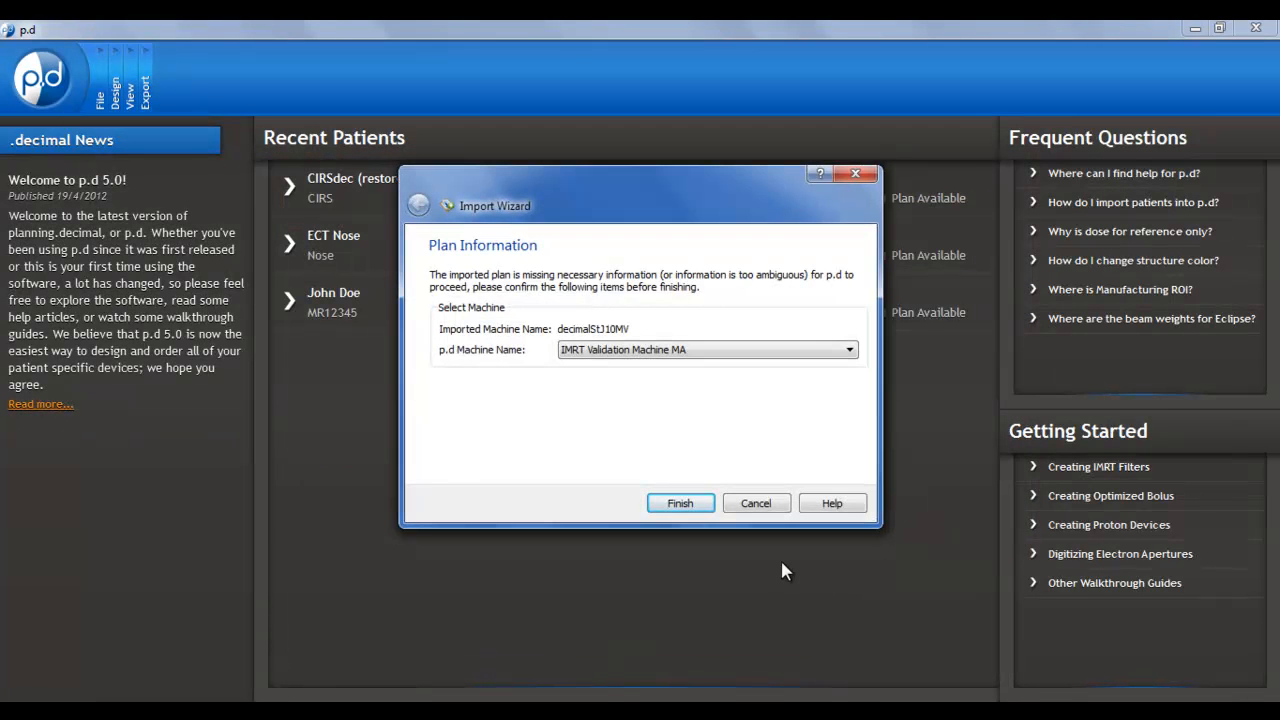
Assign Decimal Example Machine as the p.d machine for the imported plan and finish the import
{"action": "left_click", "coordinate": [686, 349]}
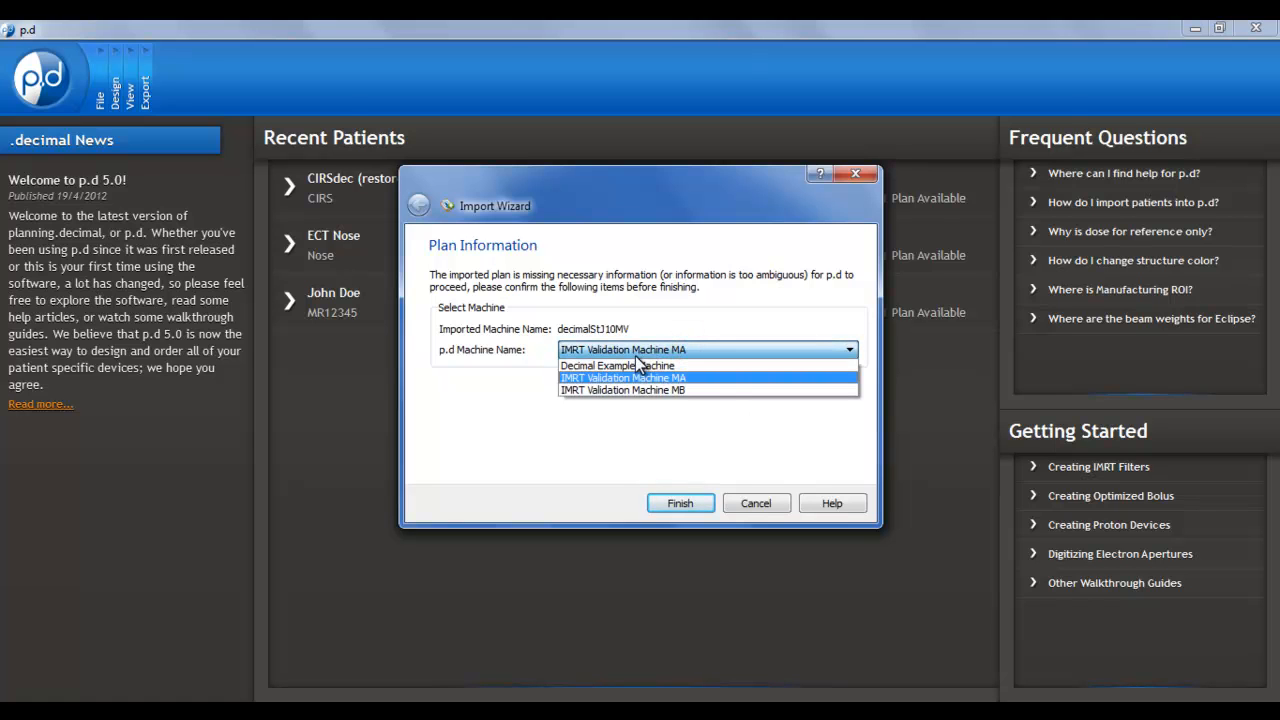
{"action": "left_click", "coordinate": [623, 366]}
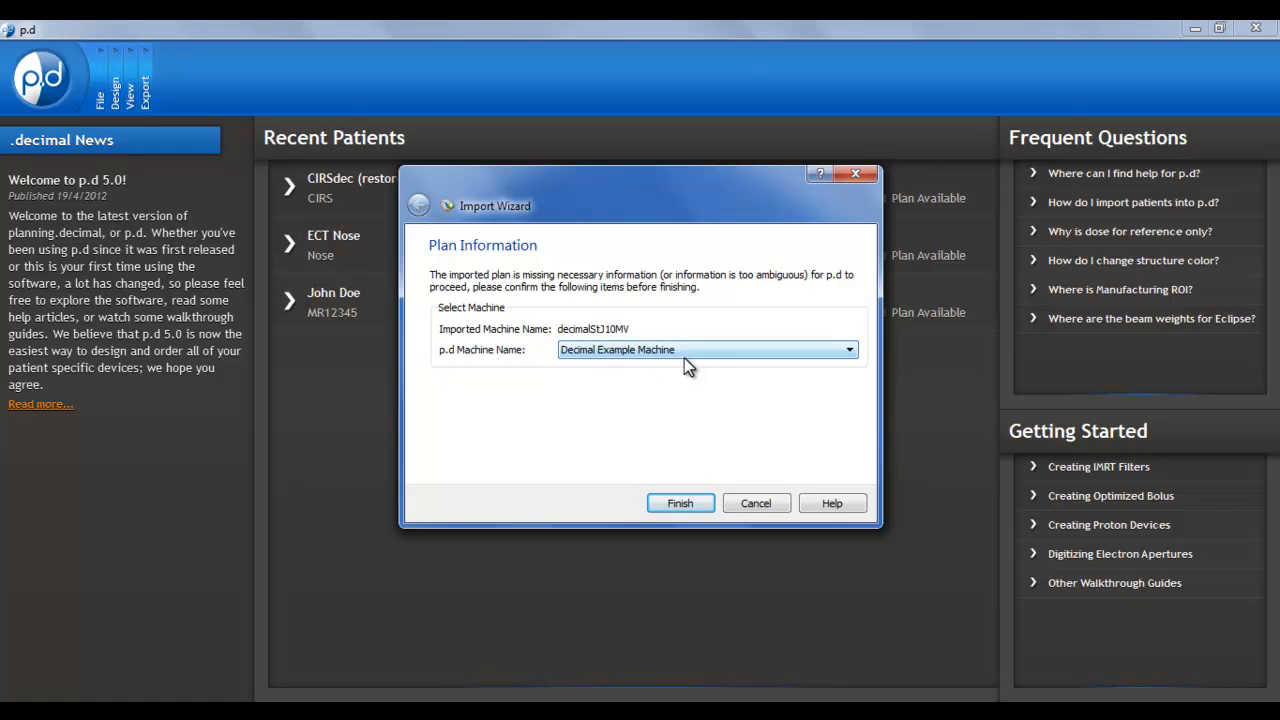
{"action": "left_click", "coordinate": [687, 505]}
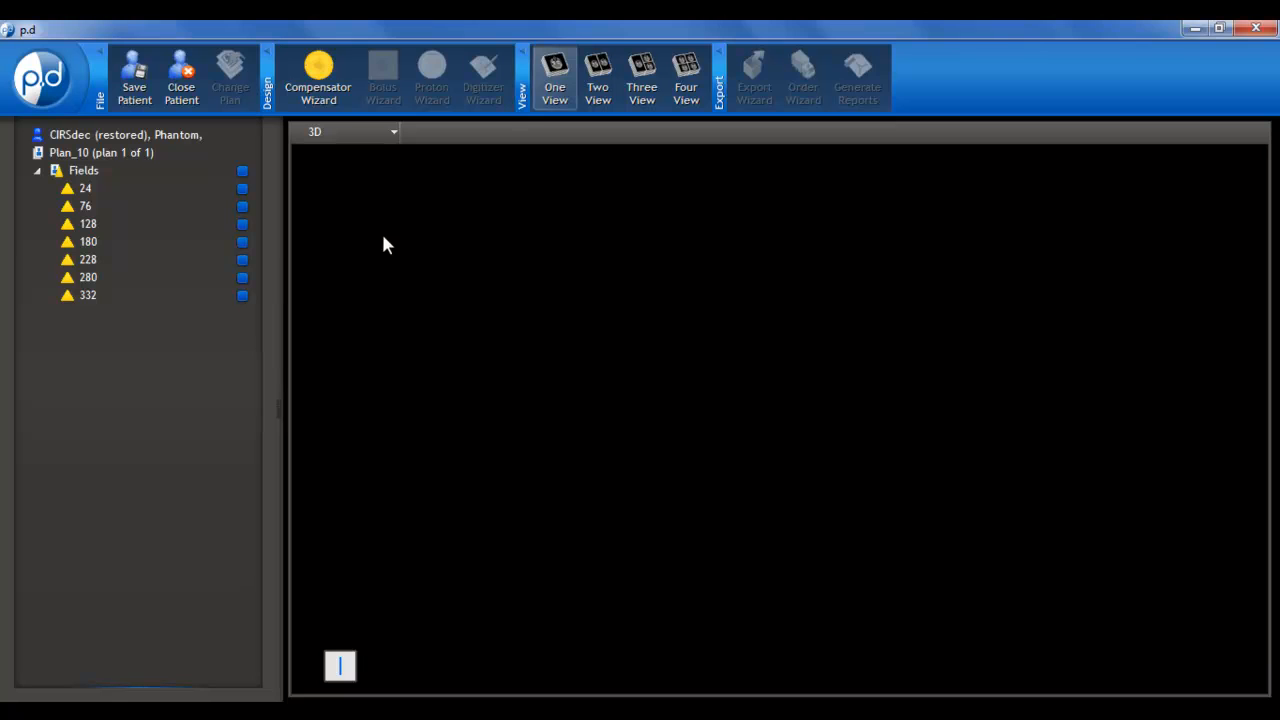
Start the Compensator Wizard, check the energy choices keeping 6 MV, and select Brass as the material
{"action": "left_click", "coordinate": [322, 75]}
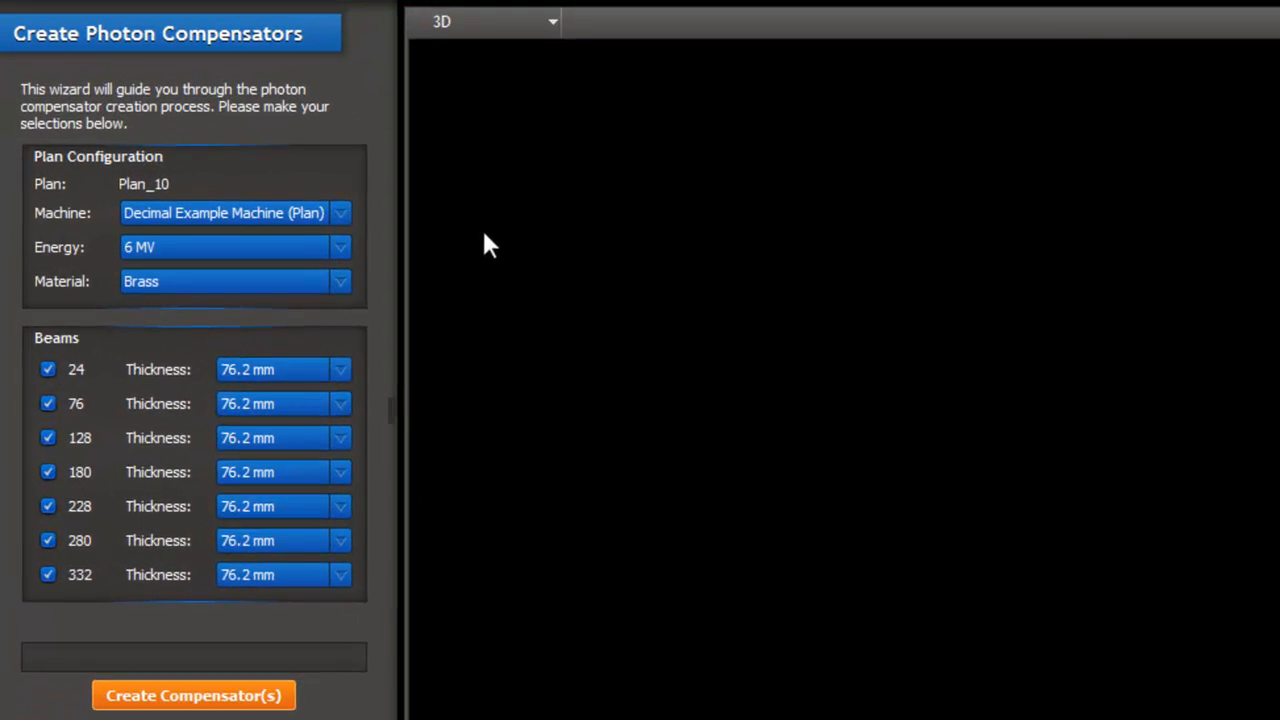
{"action": "left_click", "coordinate": [341, 247]}
{"action": "left_click", "coordinate": [340, 243]}
{"action": "left_click", "coordinate": [340, 247]}
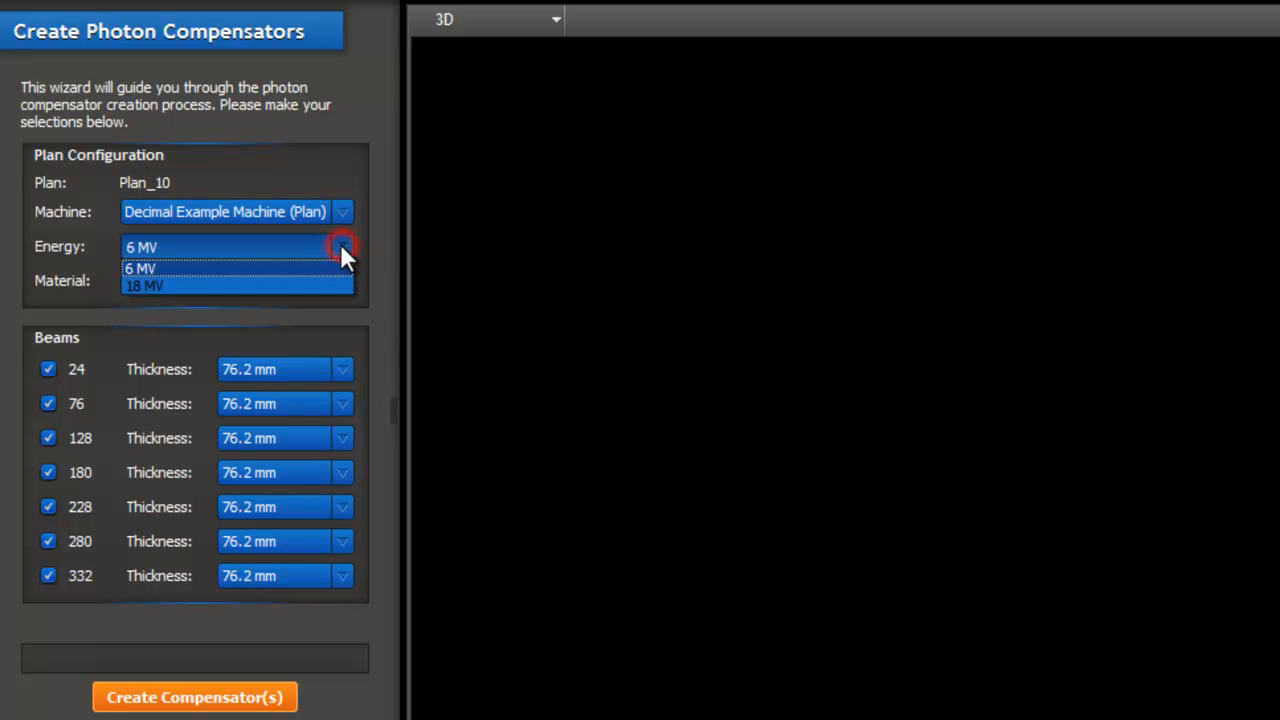
{"action": "left_click", "coordinate": [340, 245]}
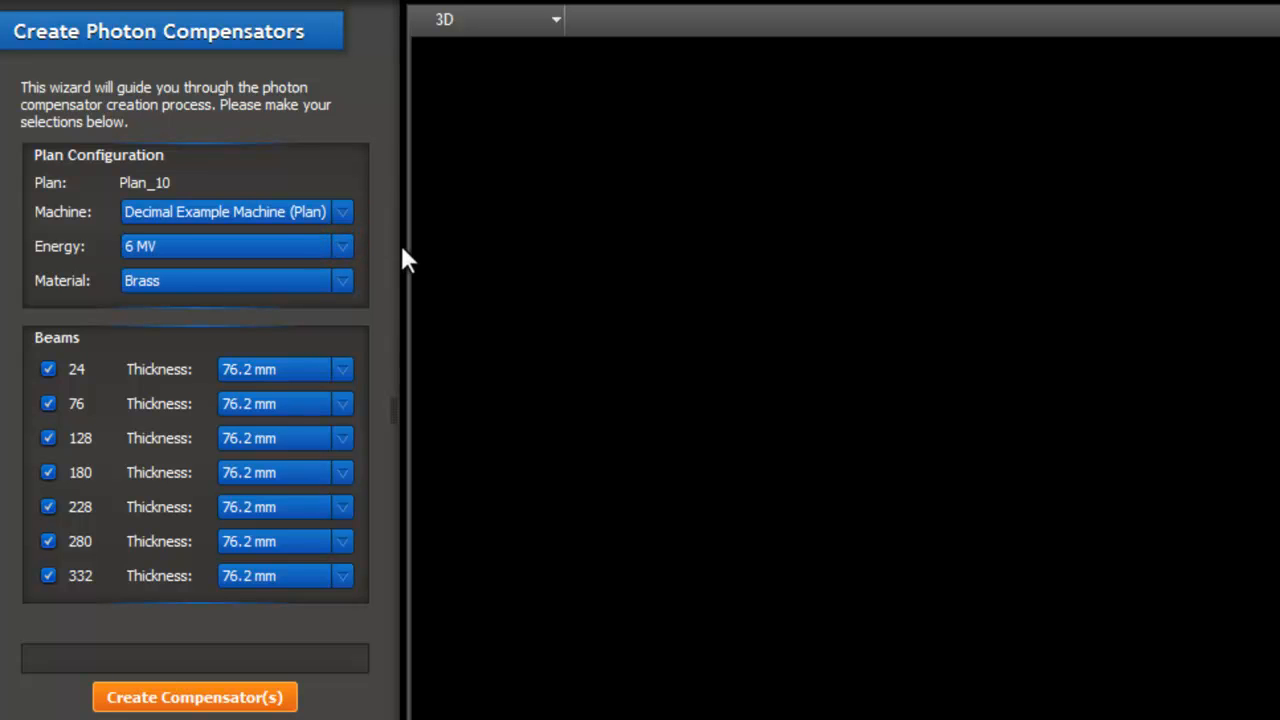
{"action": "left_click", "coordinate": [336, 246]}
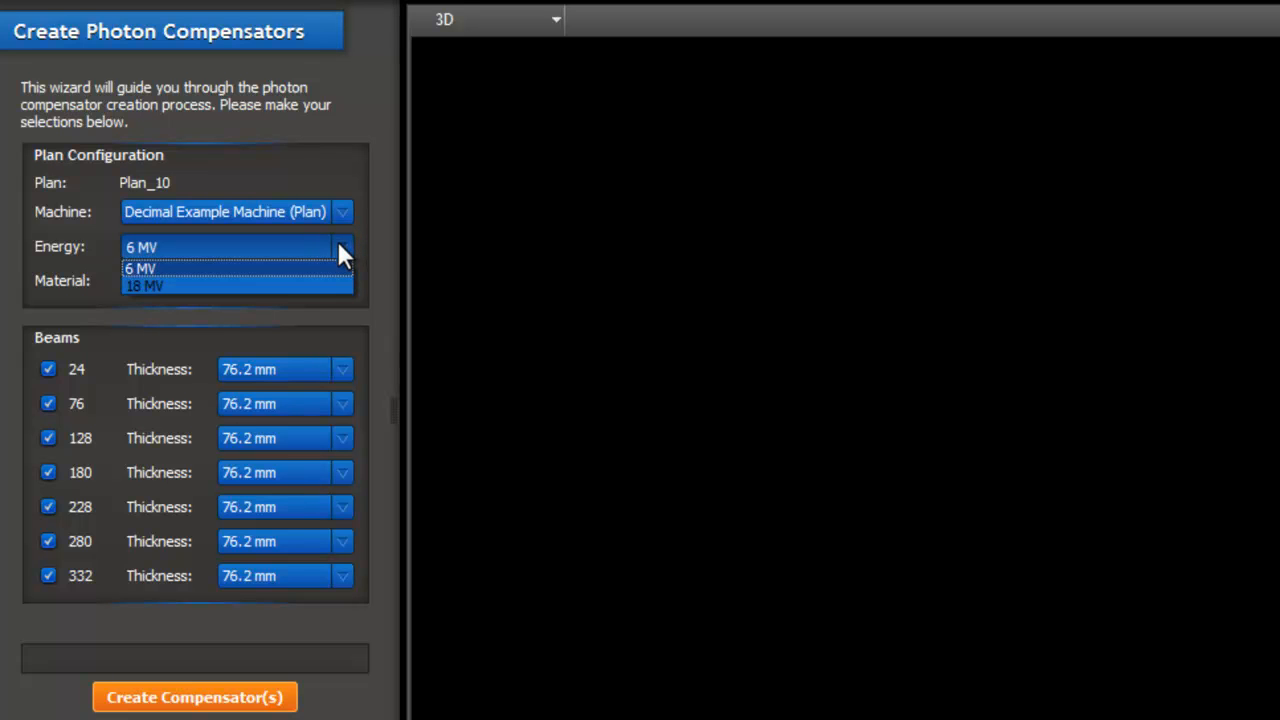
{"action": "left_click", "coordinate": [338, 248]}
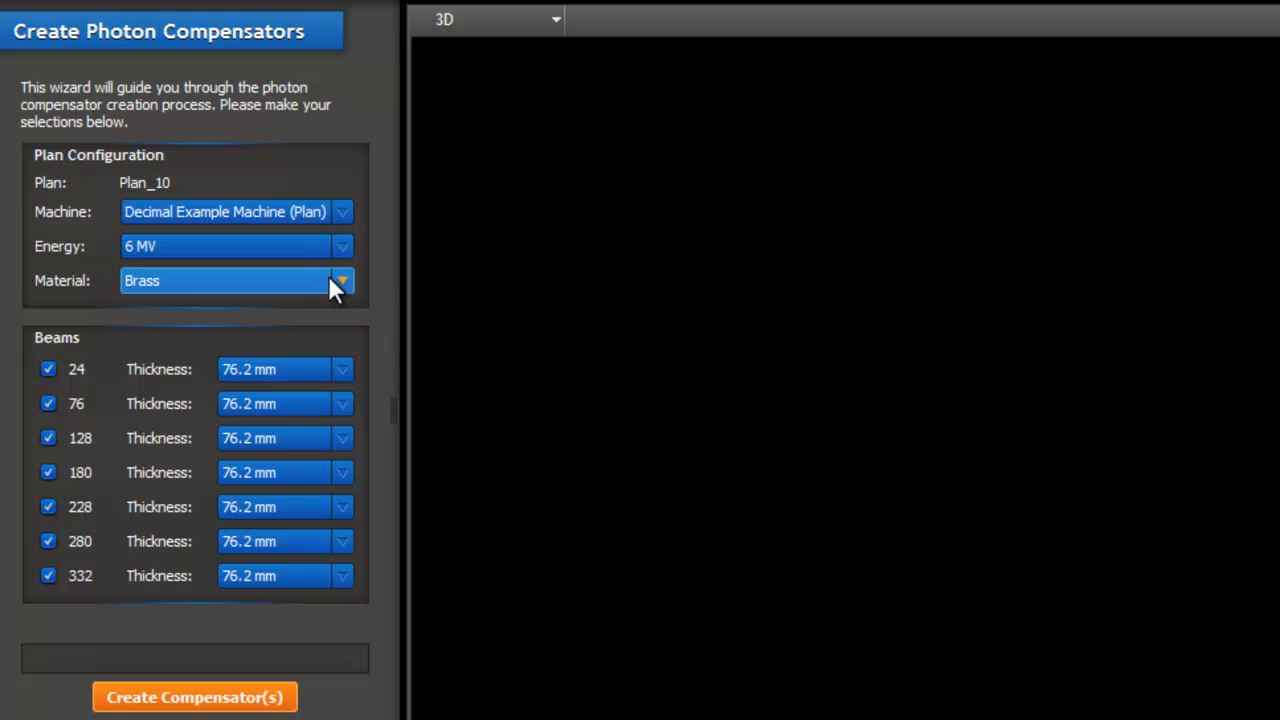
{"action": "left_click", "coordinate": [341, 281]}
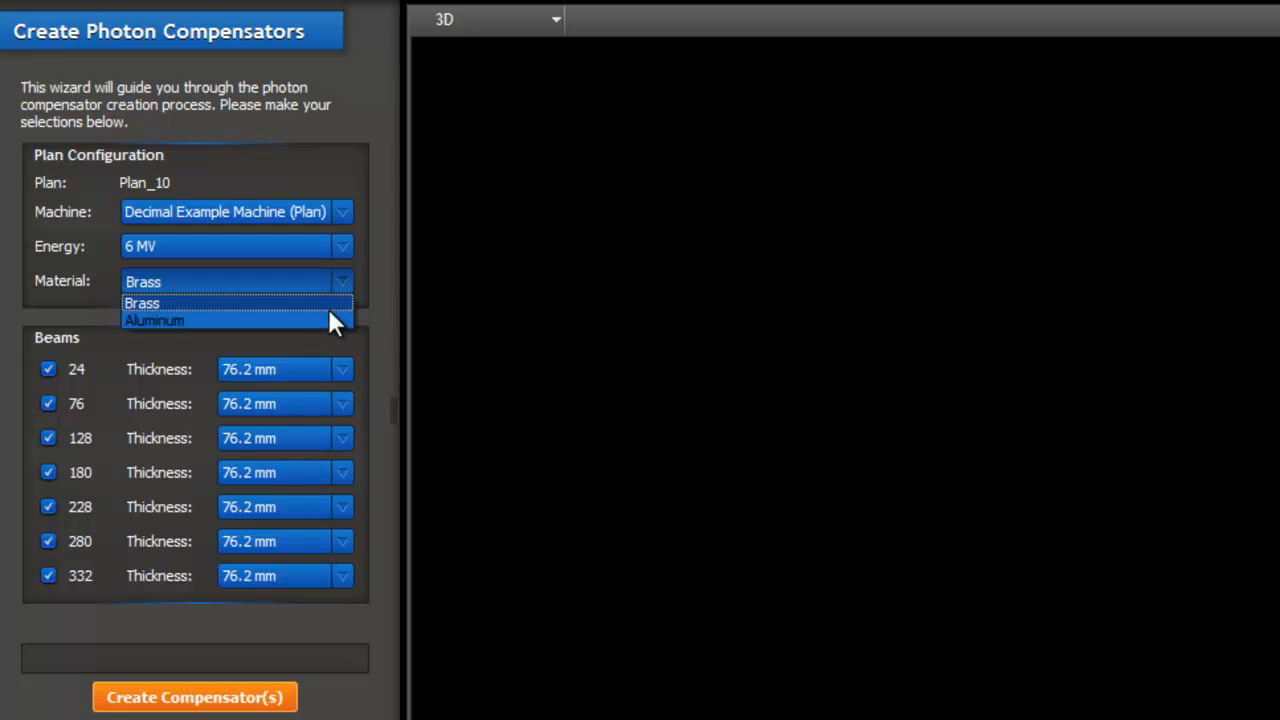
{"action": "left_click", "coordinate": [332, 304]}
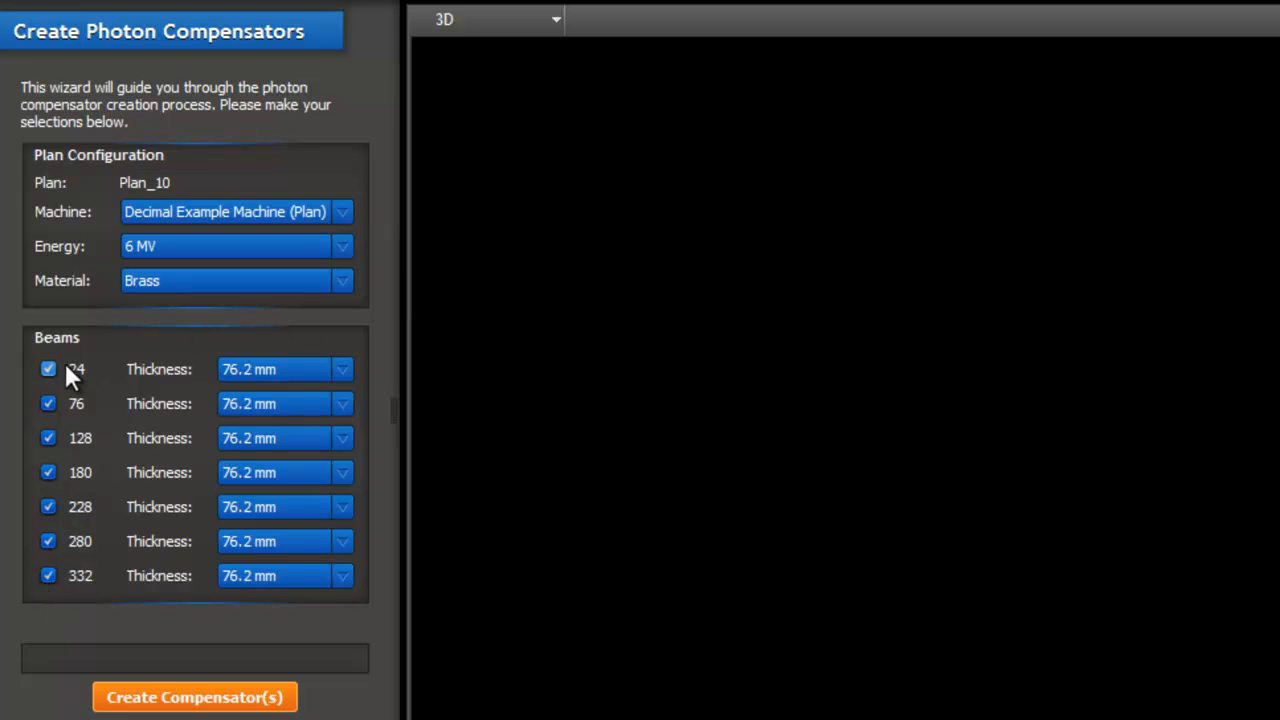
Create photon compensators for all seven beams with 76.2 mm thickness, inspect the 3D result, and finish the wizard
{"action": "left_click", "coordinate": [339, 368]}
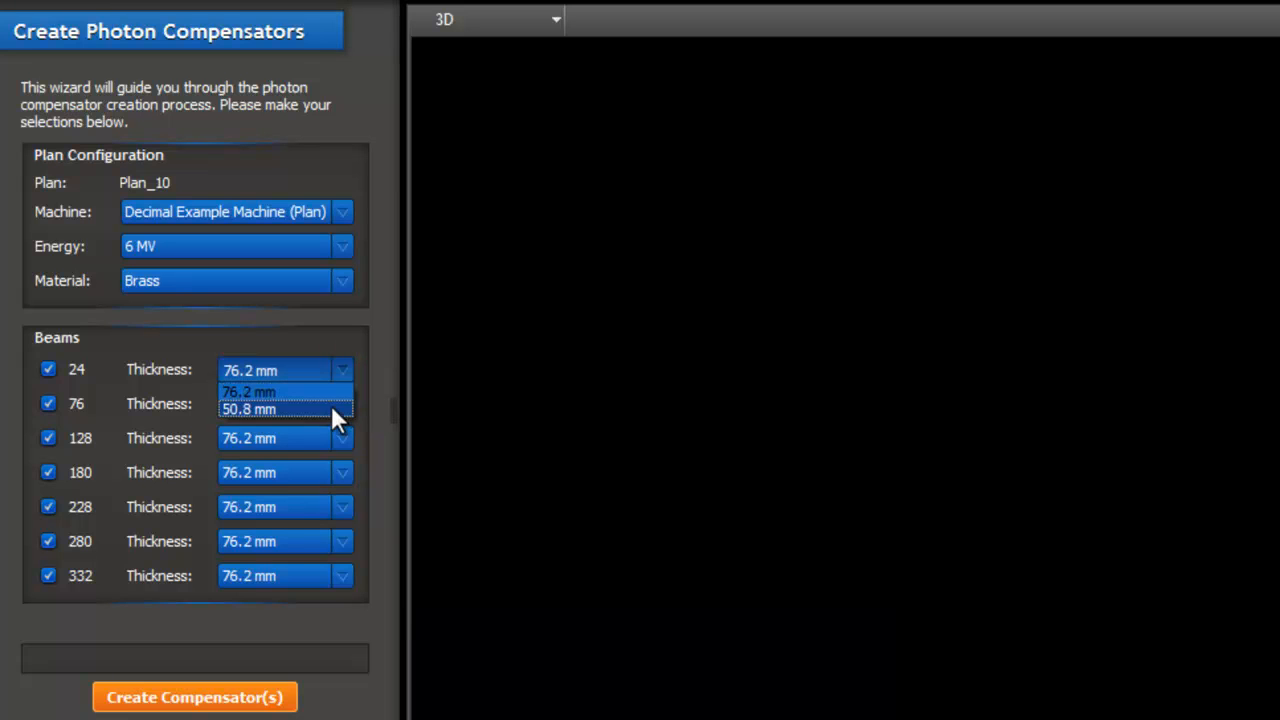
{"action": "left_click", "coordinate": [379, 366]}
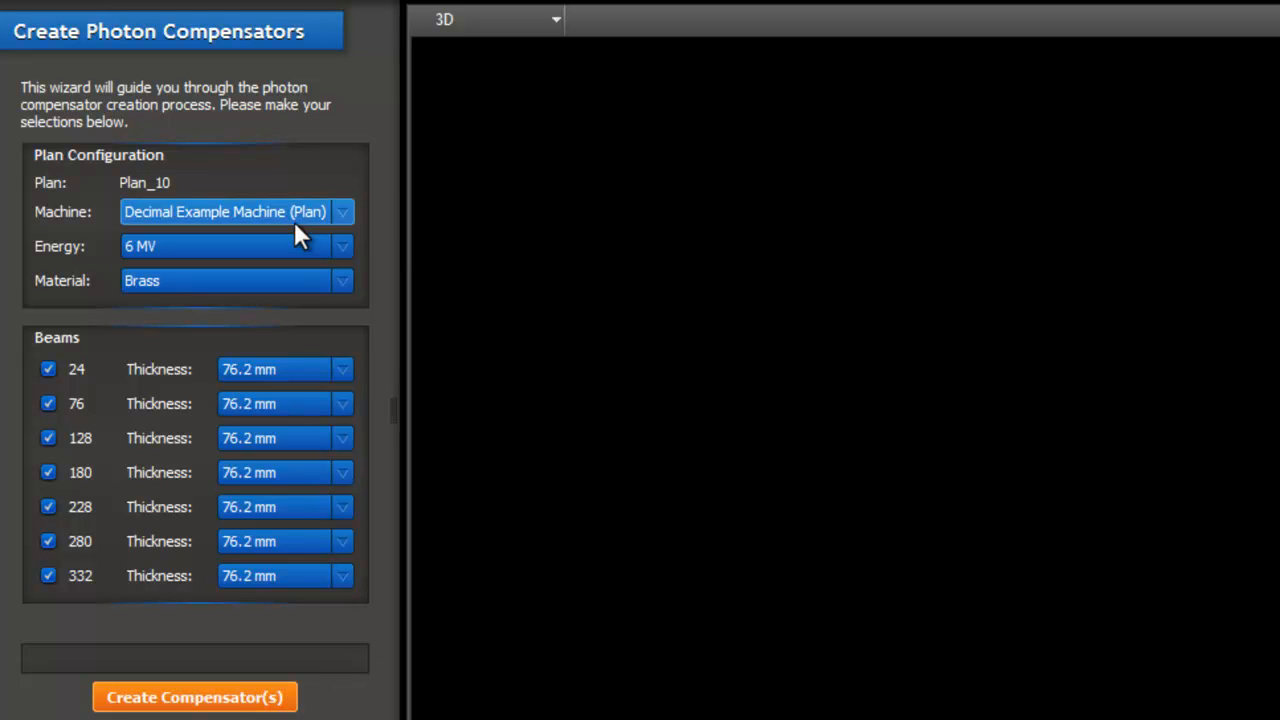
{"action": "left_click", "coordinate": [203, 700]}
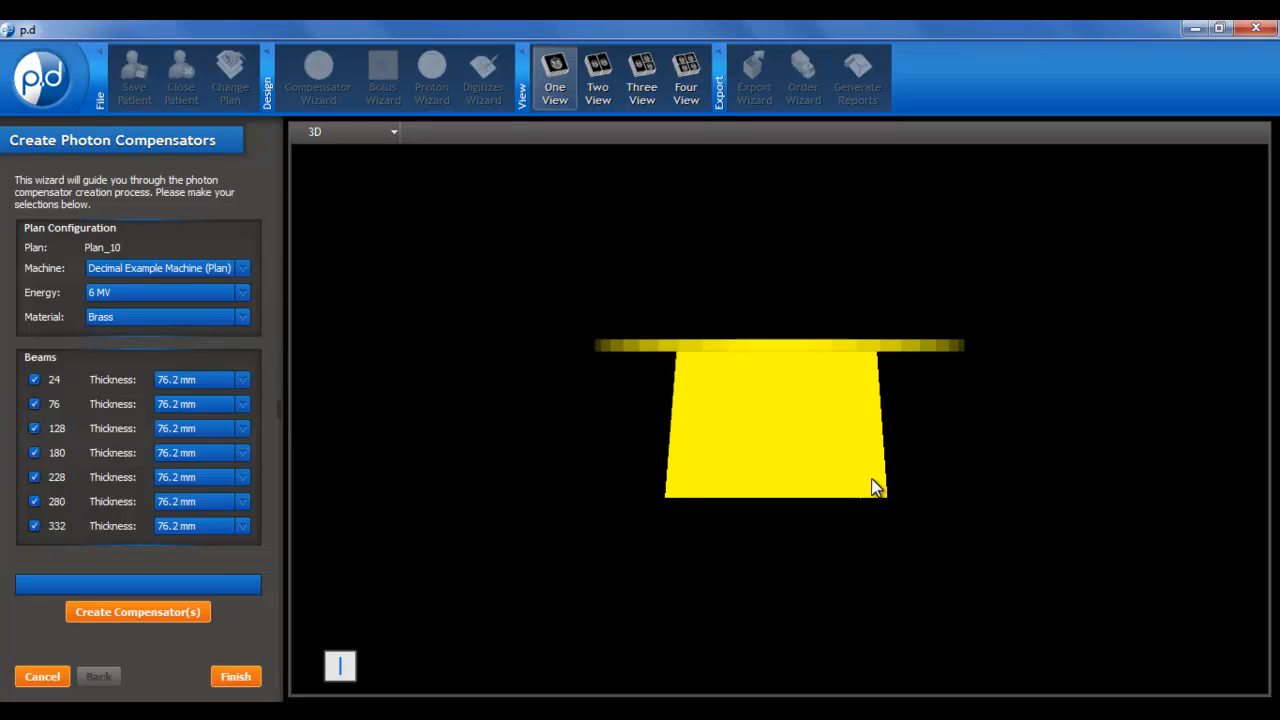
{"action": "left_click_drag", "start_coordinate": [864, 478], "coordinate": [891, 315]}
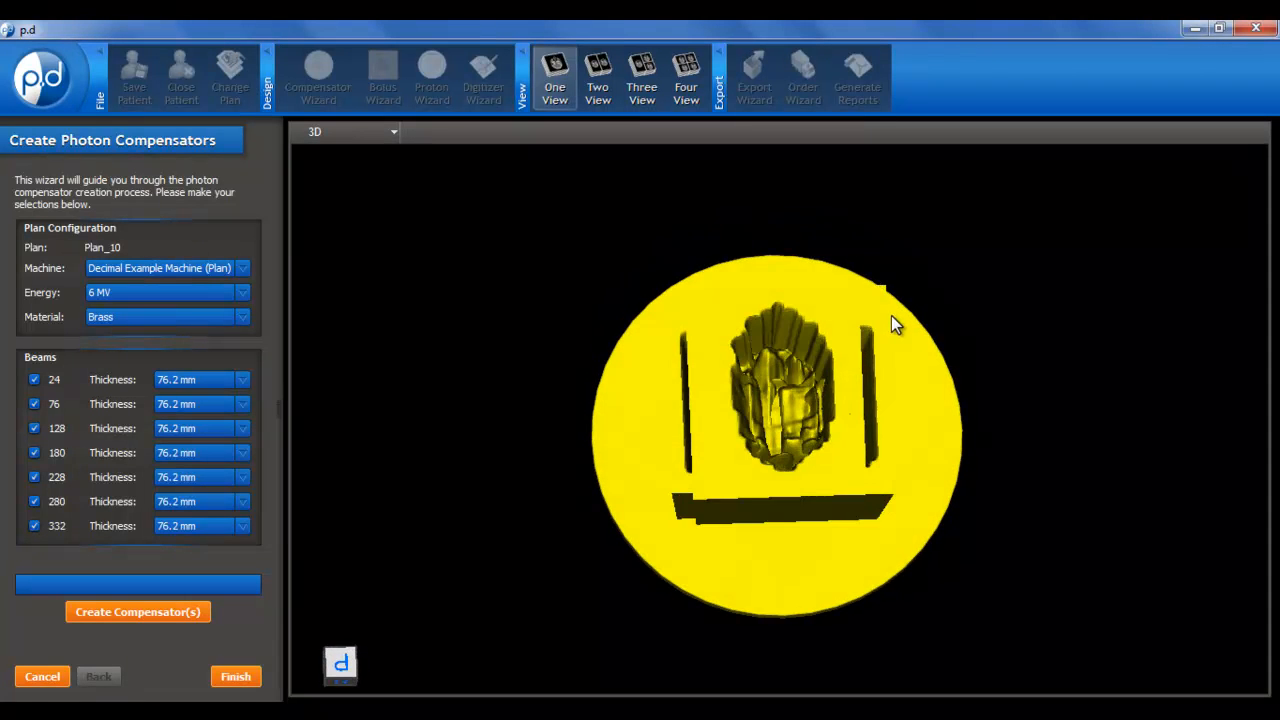
{"action": "left_click", "coordinate": [237, 678]}
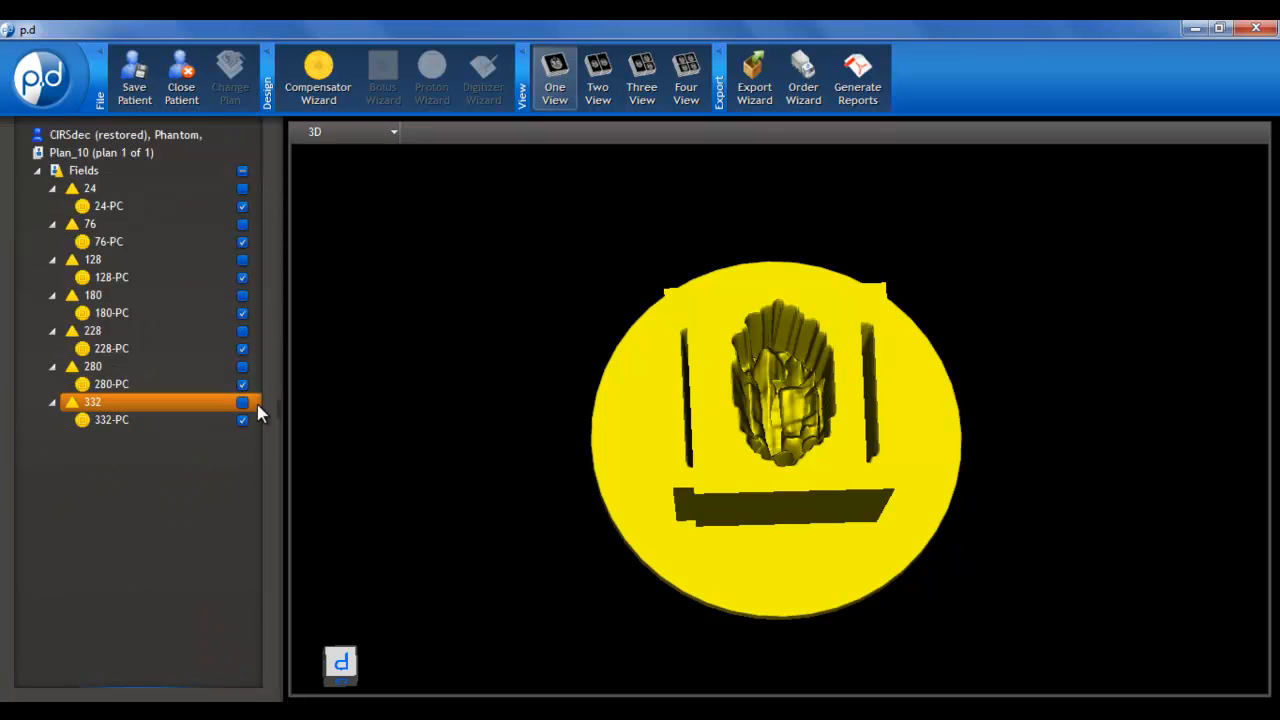
Hide all field objects, display only the 24-PC compensator, and inspect its shape in 3D
{"action": "left_click", "coordinate": [241, 176]}
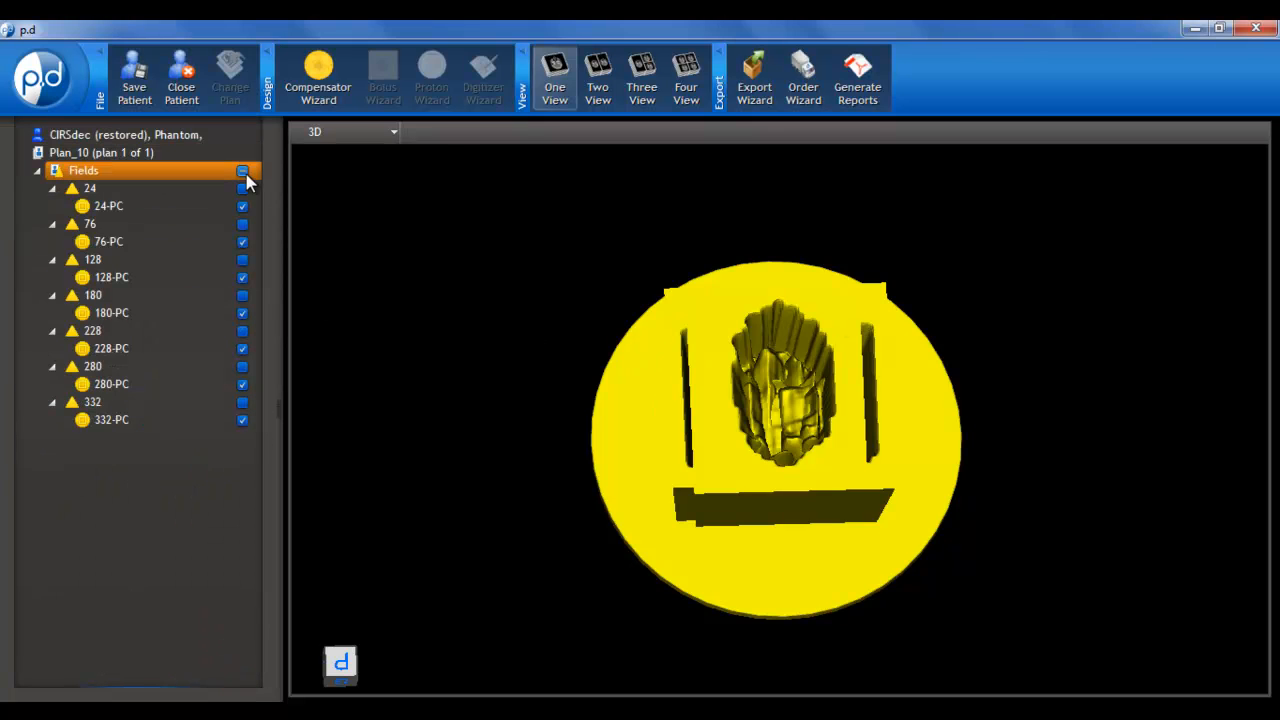
{"action": "left_click", "coordinate": [241, 176]}
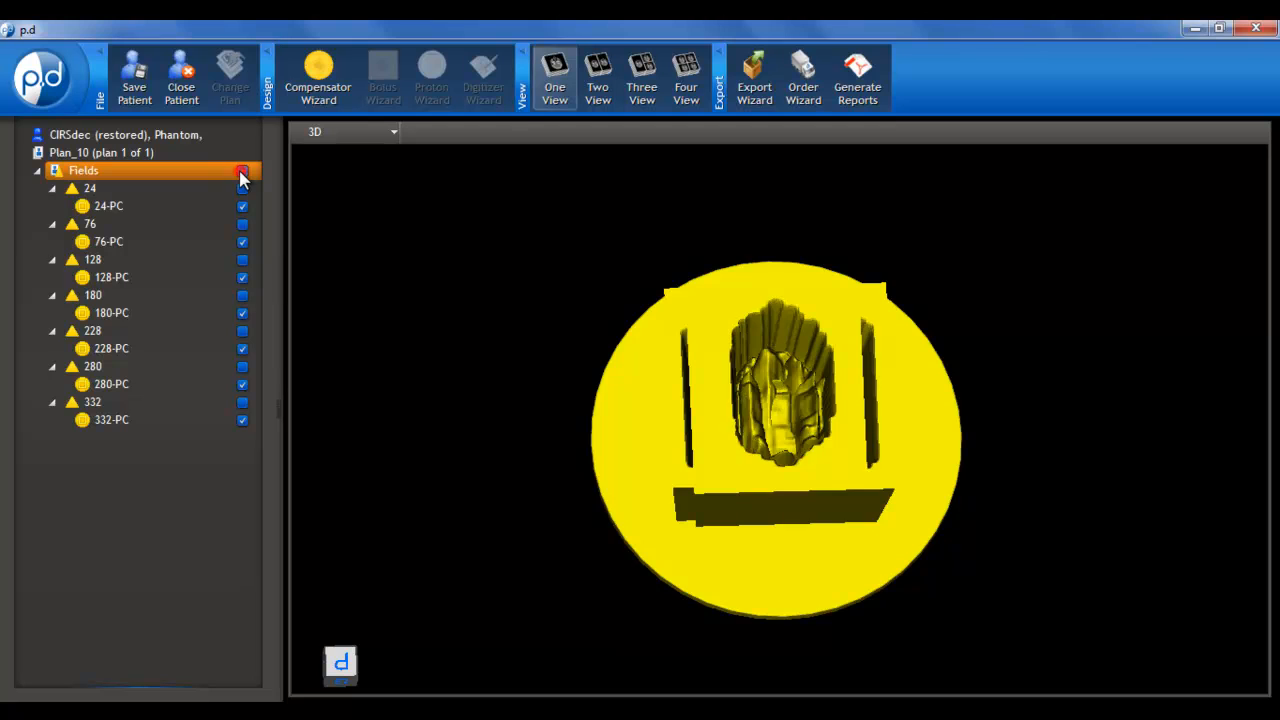
{"action": "left_click", "coordinate": [241, 207]}
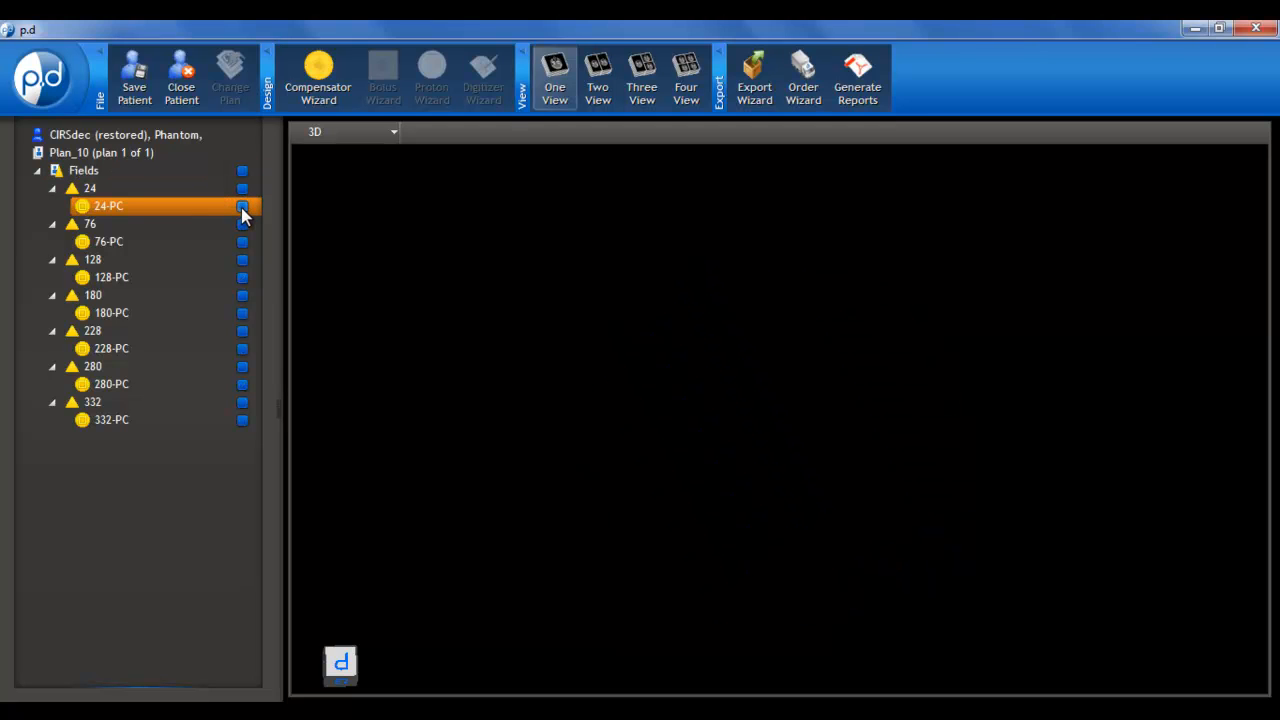
{"action": "left_click", "coordinate": [241, 208]}
{"action": "left_click_drag", "start_coordinate": [736, 412], "coordinate": [645, 437]}
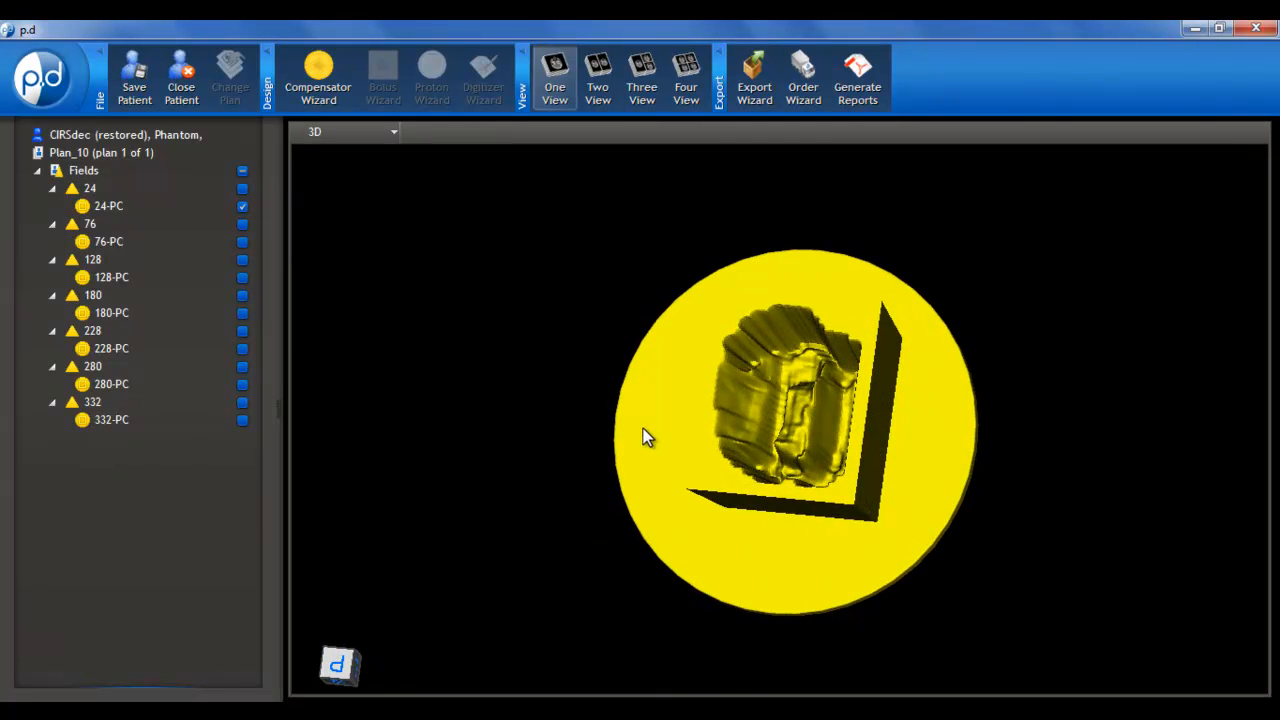
Display the 76-PC compensator, compare it with 24-PC by toggling 24-PC's visibility, and leave 24-PC hidden
{"action": "left_click", "coordinate": [242, 241]}
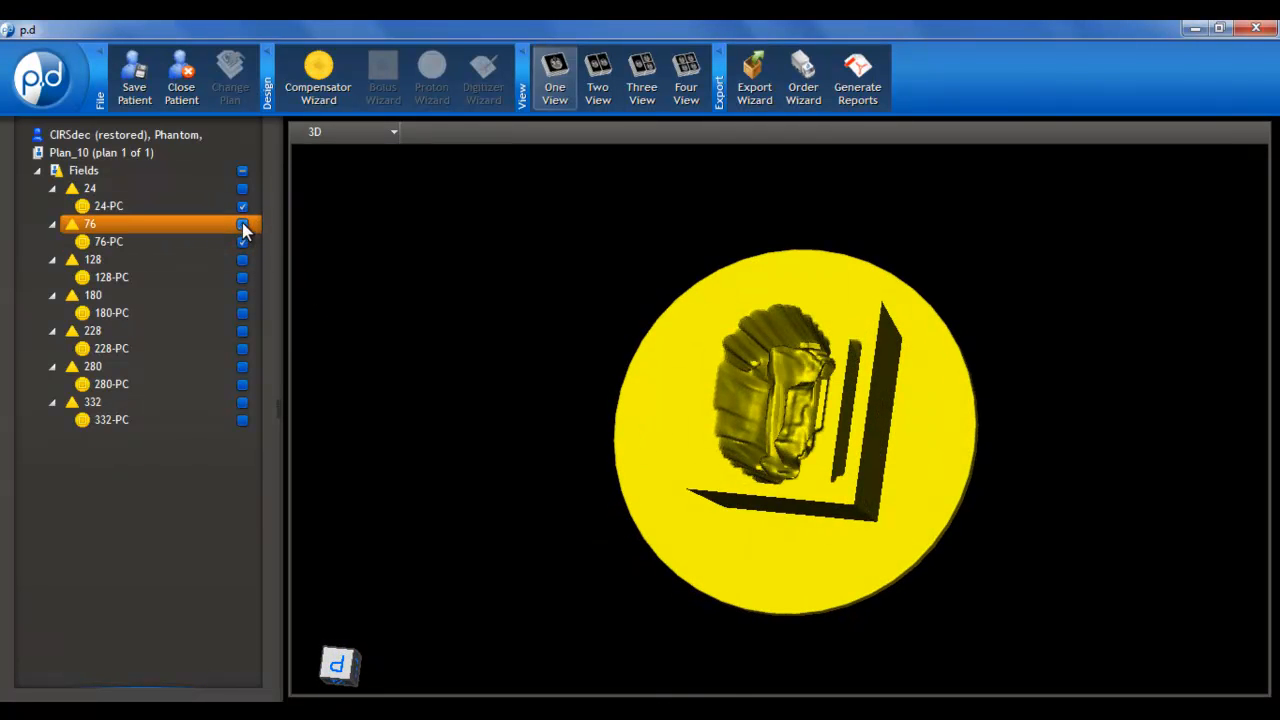
{"action": "left_click", "coordinate": [242, 206]}
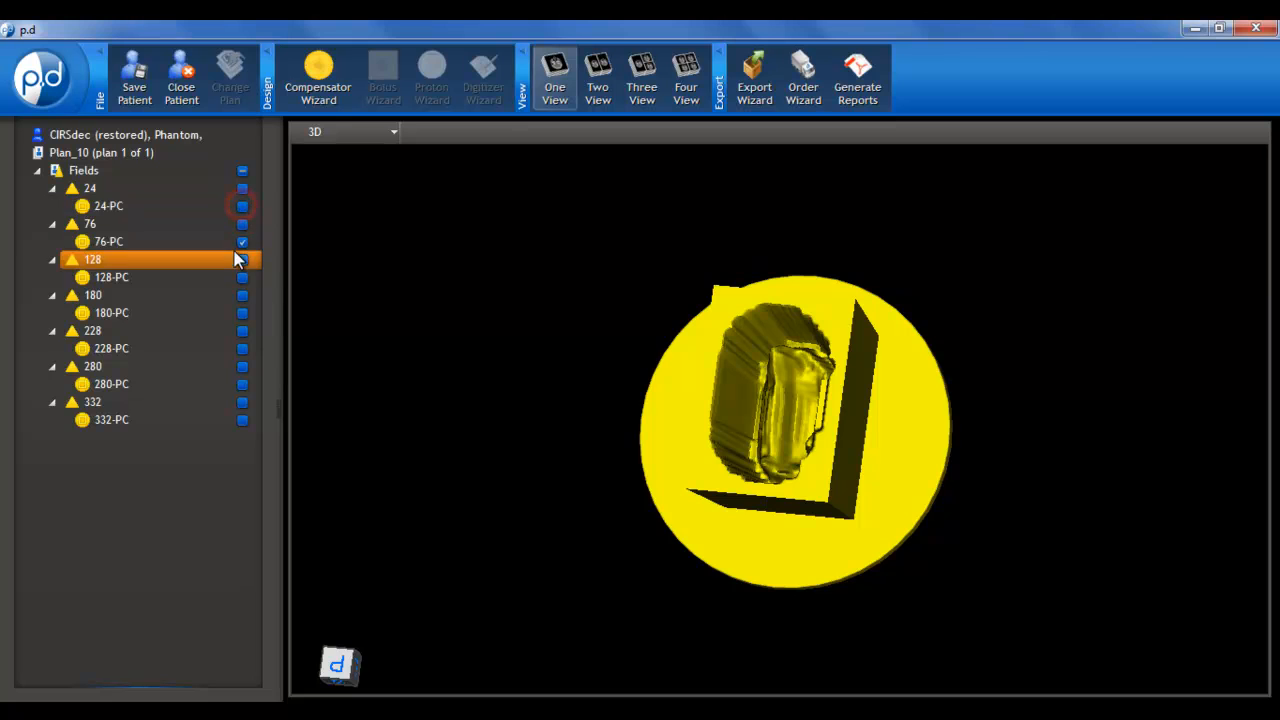
{"action": "left_click", "coordinate": [242, 206]}
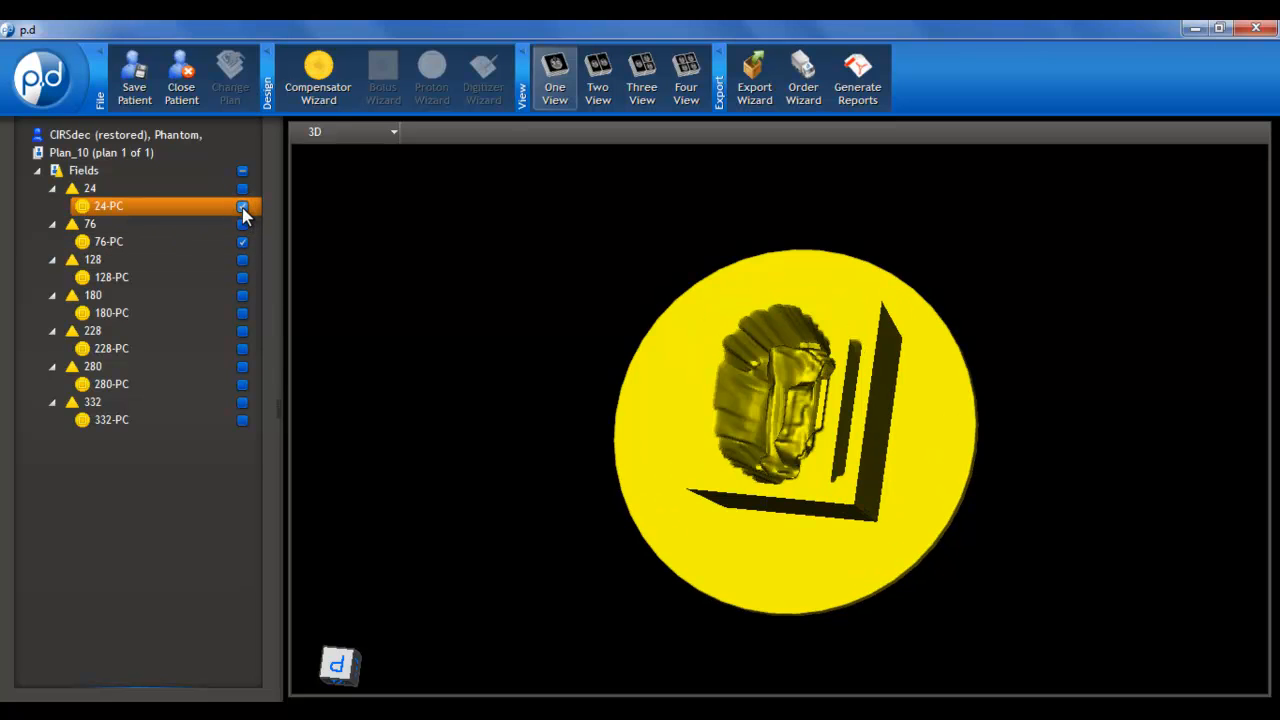
{"action": "left_click", "coordinate": [242, 206]}
{"action": "left_click", "coordinate": [243, 243]}
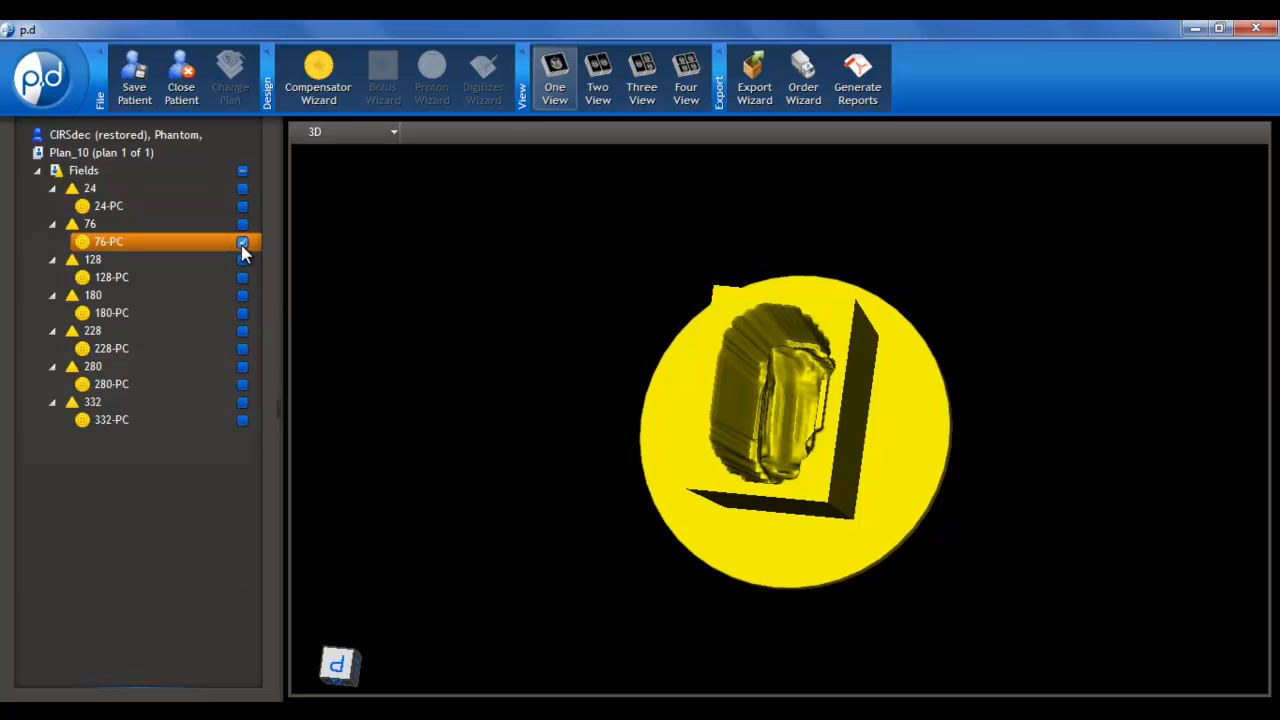
Show the 128-PC compensator on its own and then 180-PC on its own, inspecting each from different angles in 3D
{"action": "left_click", "coordinate": [243, 243]}
{"action": "left_click", "coordinate": [242, 277]}
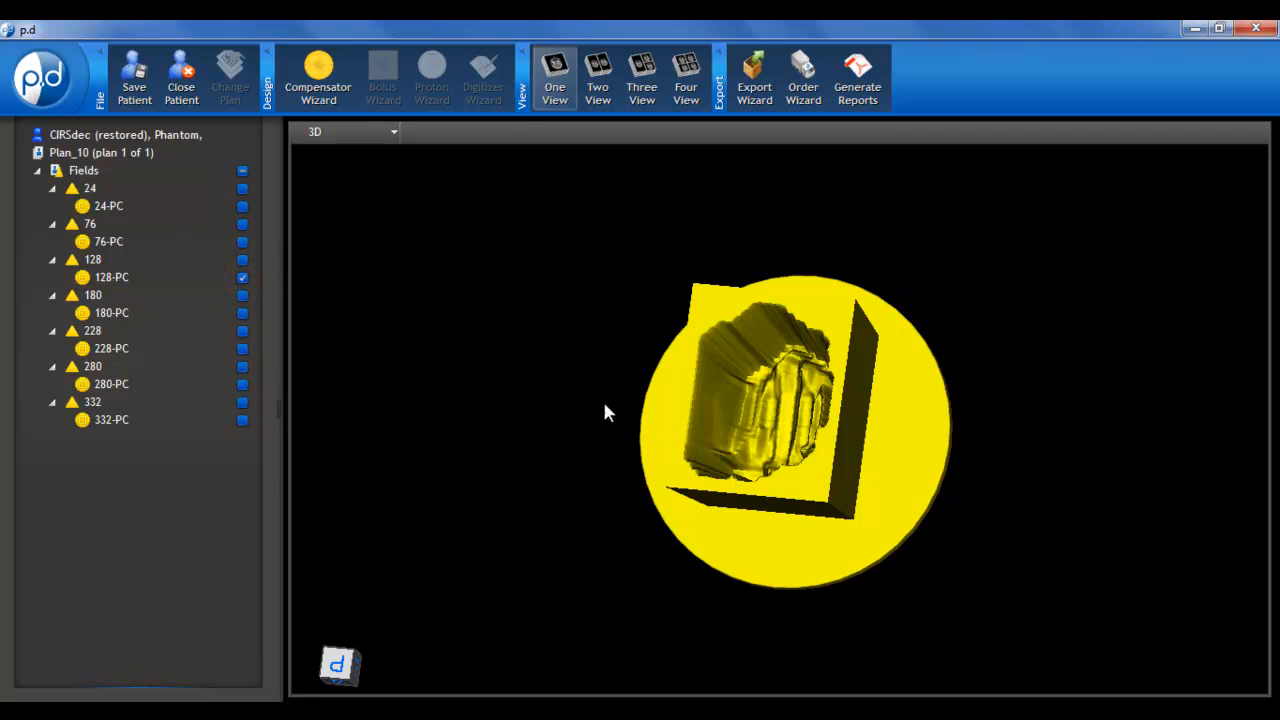
{"action": "left_click_drag", "start_coordinate": [623, 409], "coordinate": [720, 400]}
{"action": "left_click", "coordinate": [242, 278]}
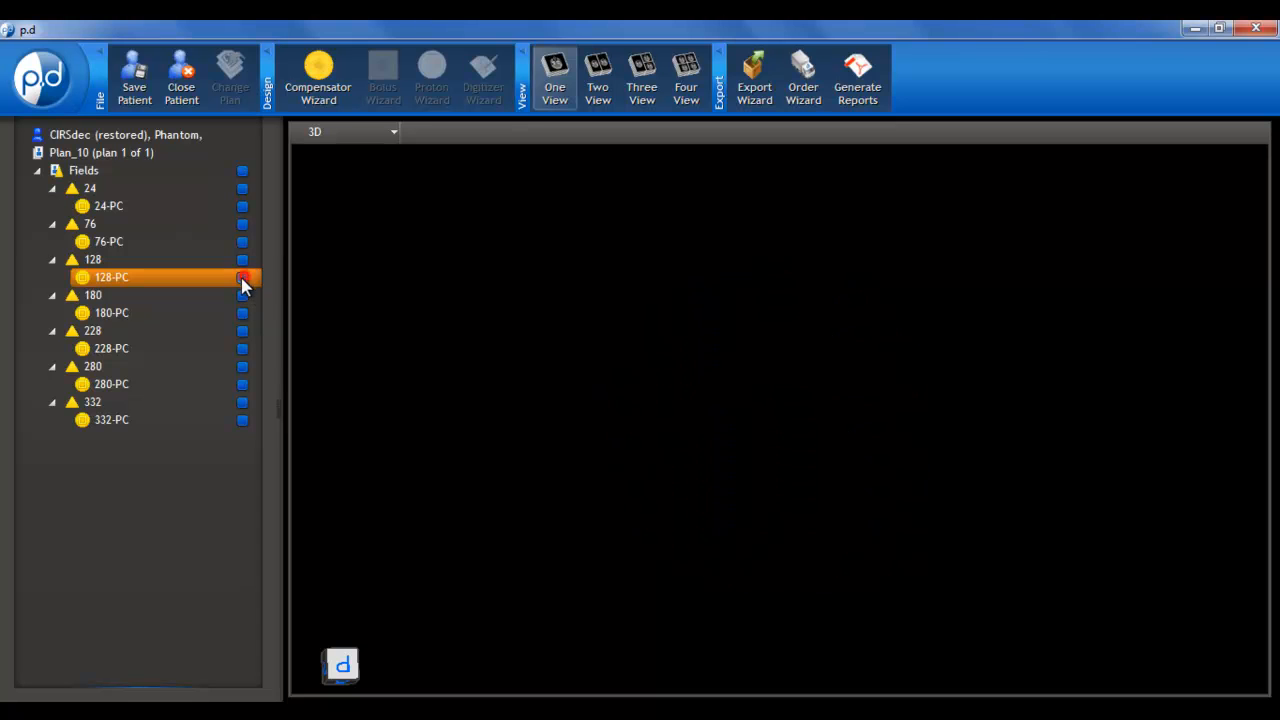
{"action": "left_click", "coordinate": [242, 313]}
{"action": "left_click_drag", "start_coordinate": [785, 430], "coordinate": [671, 449]}
Change the view to the beam's eye view of field 76 and examine the compensator's contours up close
{"action": "left_click", "coordinate": [383, 130]}
{"action": "mouse_move", "coordinate": [385, 240]}
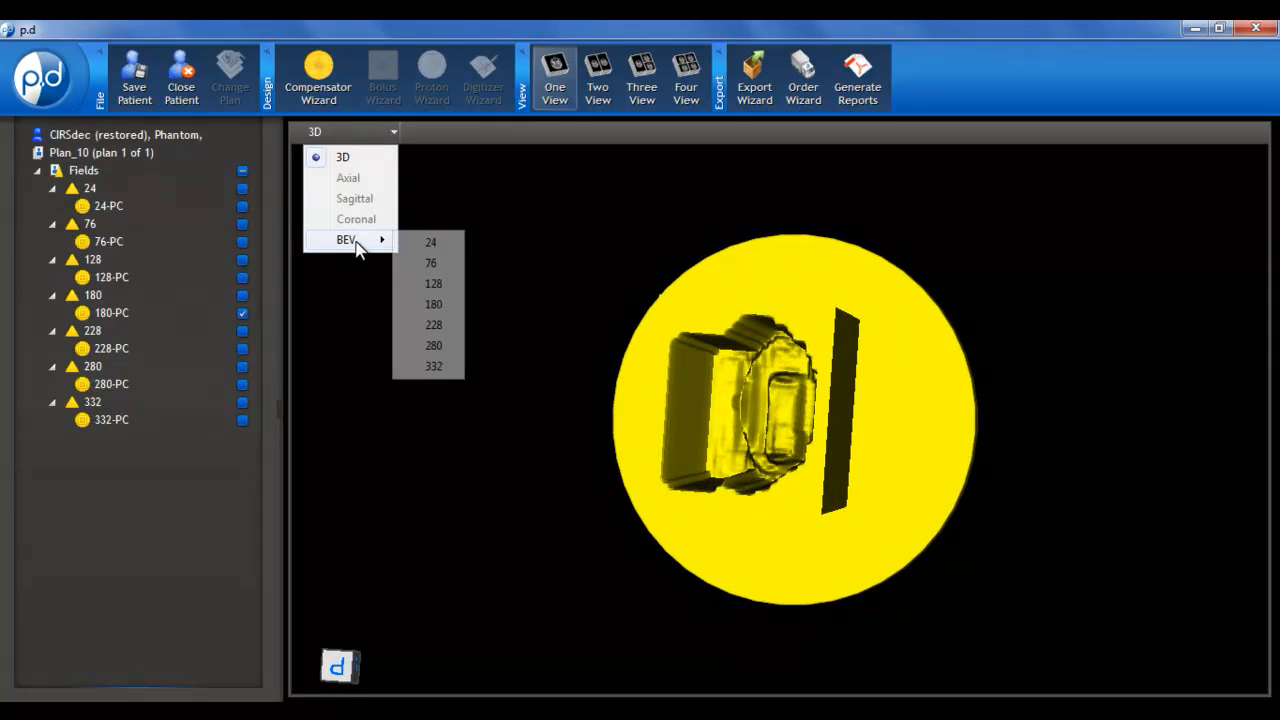
{"action": "left_click", "coordinate": [432, 264]}
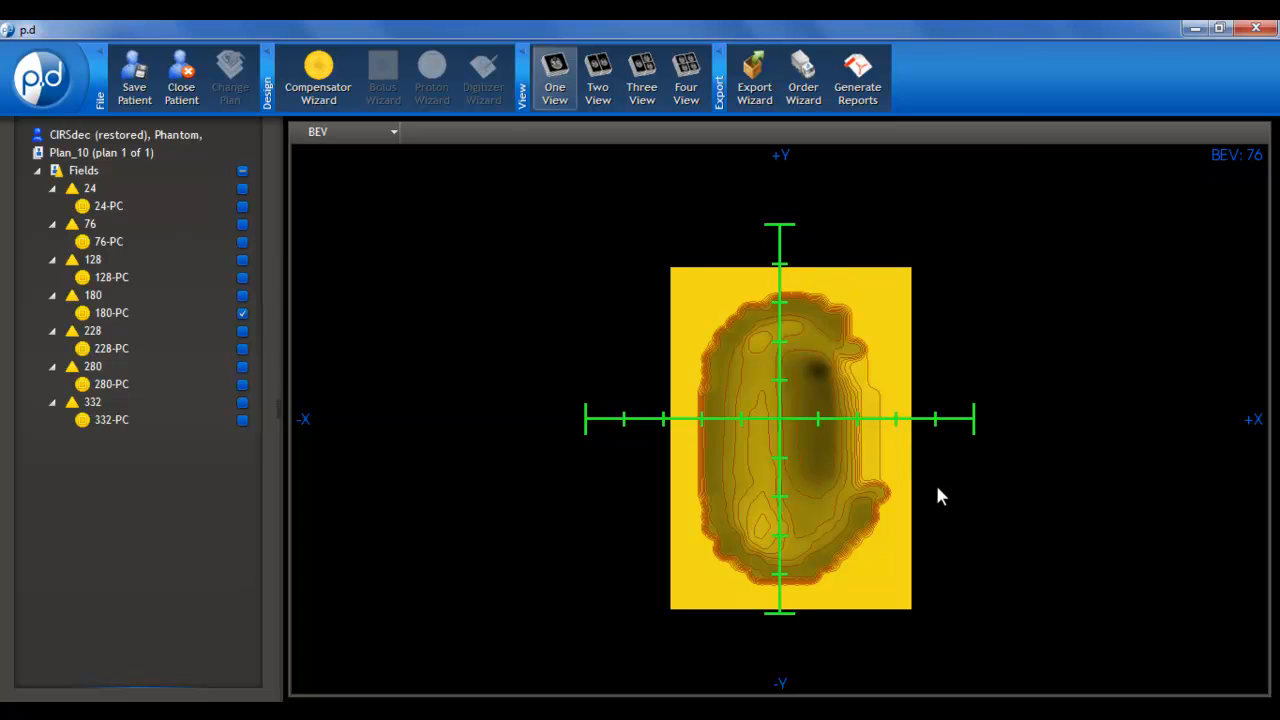
{"action": "scroll", "coordinate": [935, 482], "scroll_direction": "up", "scroll_amount": 2}
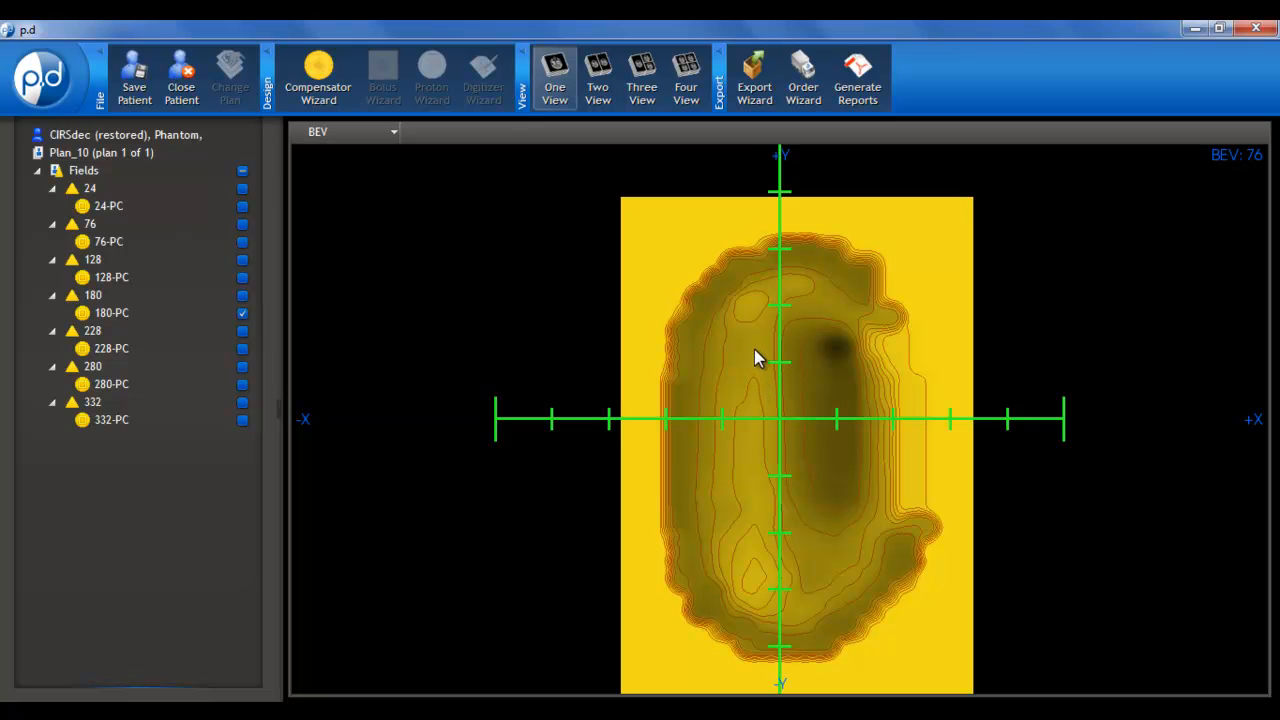
Return the view to 3D and inspect the 180-PC compensator from several sides
{"action": "left_click", "coordinate": [345, 132]}
{"action": "left_click", "coordinate": [342, 160]}
{"action": "left_click_drag", "start_coordinate": [860, 403], "coordinate": [473, 420]}
{"action": "left_click_drag", "start_coordinate": [939, 454], "coordinate": [846, 484]}
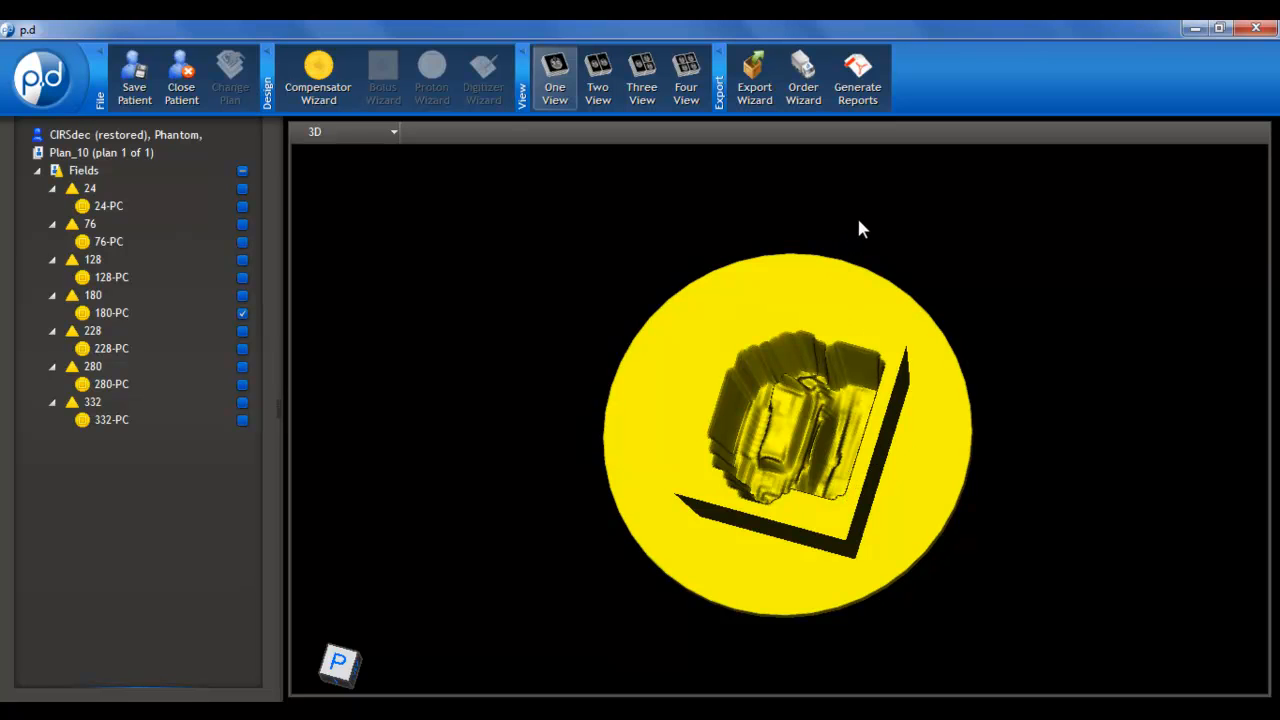
Export the plan to the Pinnacle treatment planning system via FTP, using Pinnacle Ftp Host as the server, and finish the Export Wizard
{"action": "left_click", "coordinate": [753, 90]}
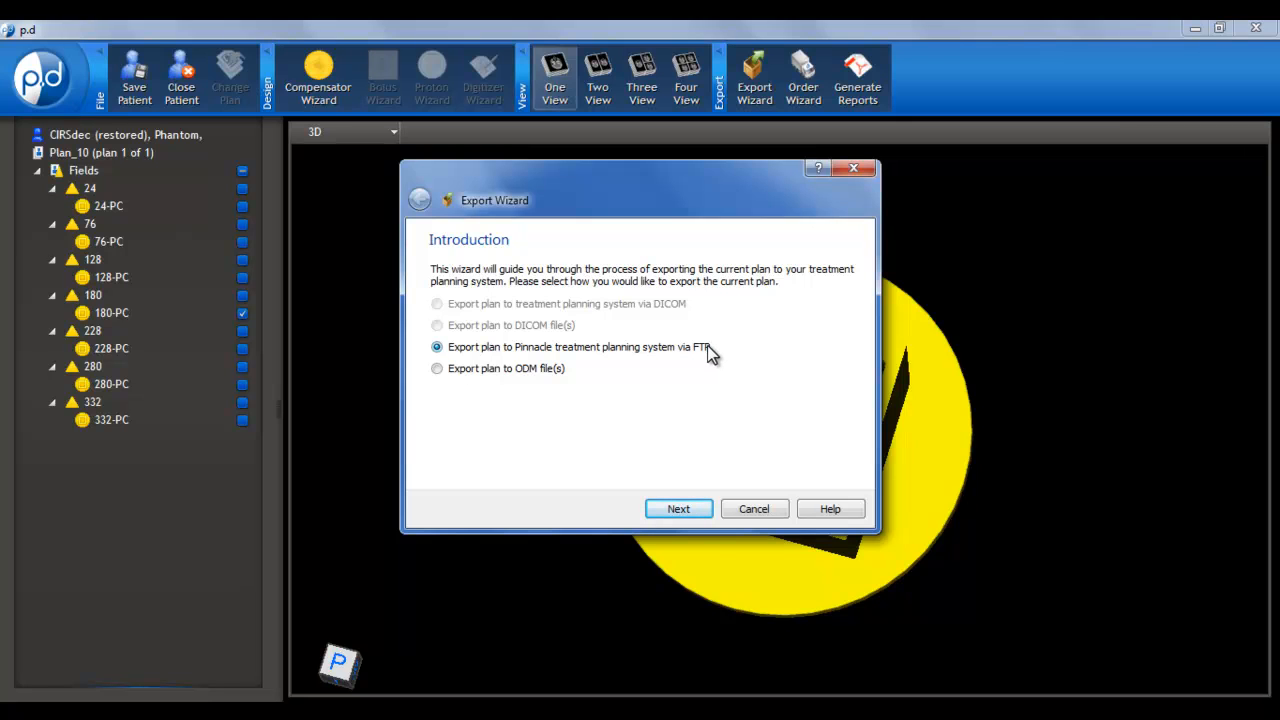
{"action": "left_click", "coordinate": [688, 509]}
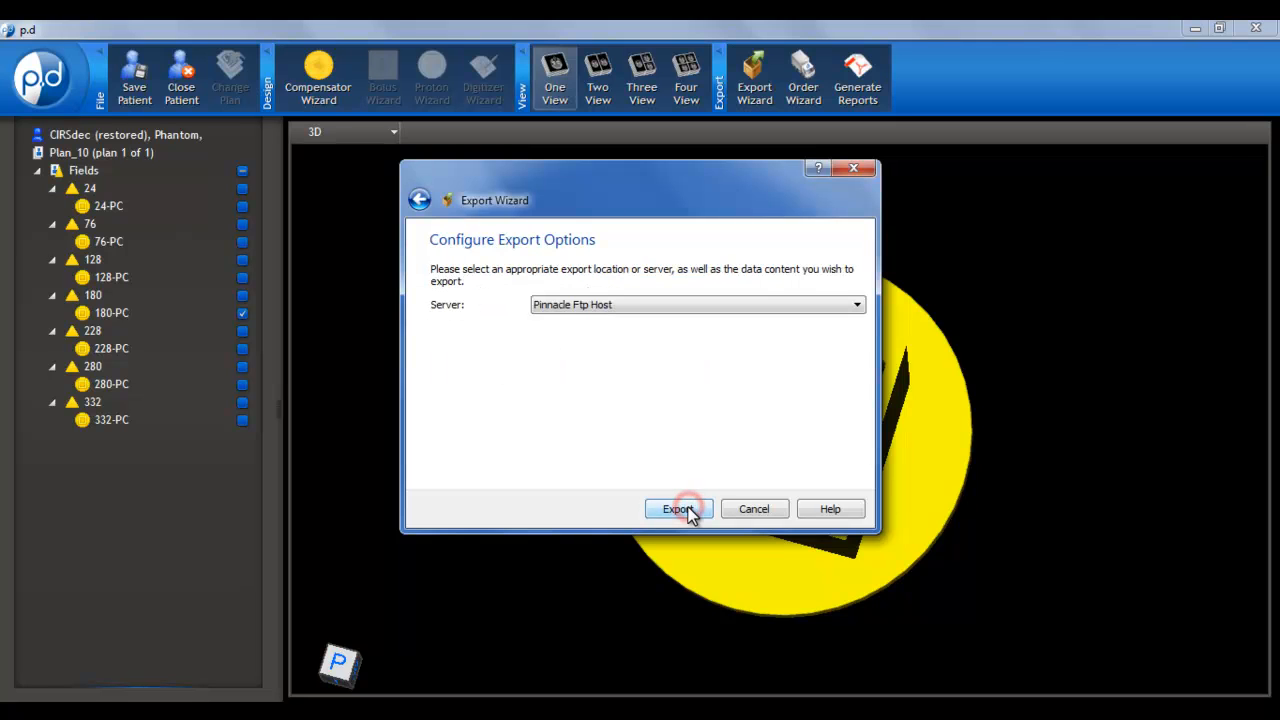
{"action": "left_click", "coordinate": [654, 307]}
{"action": "left_click", "coordinate": [656, 320]}
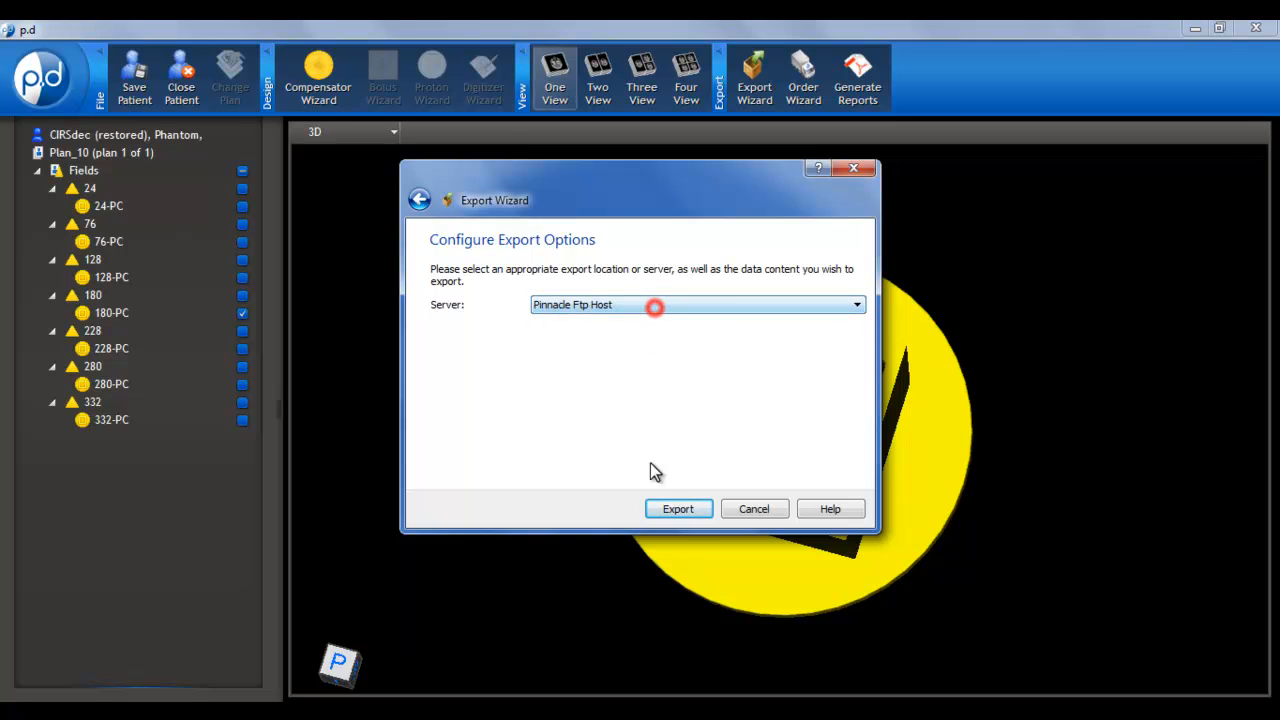
{"action": "left_click", "coordinate": [678, 510]}
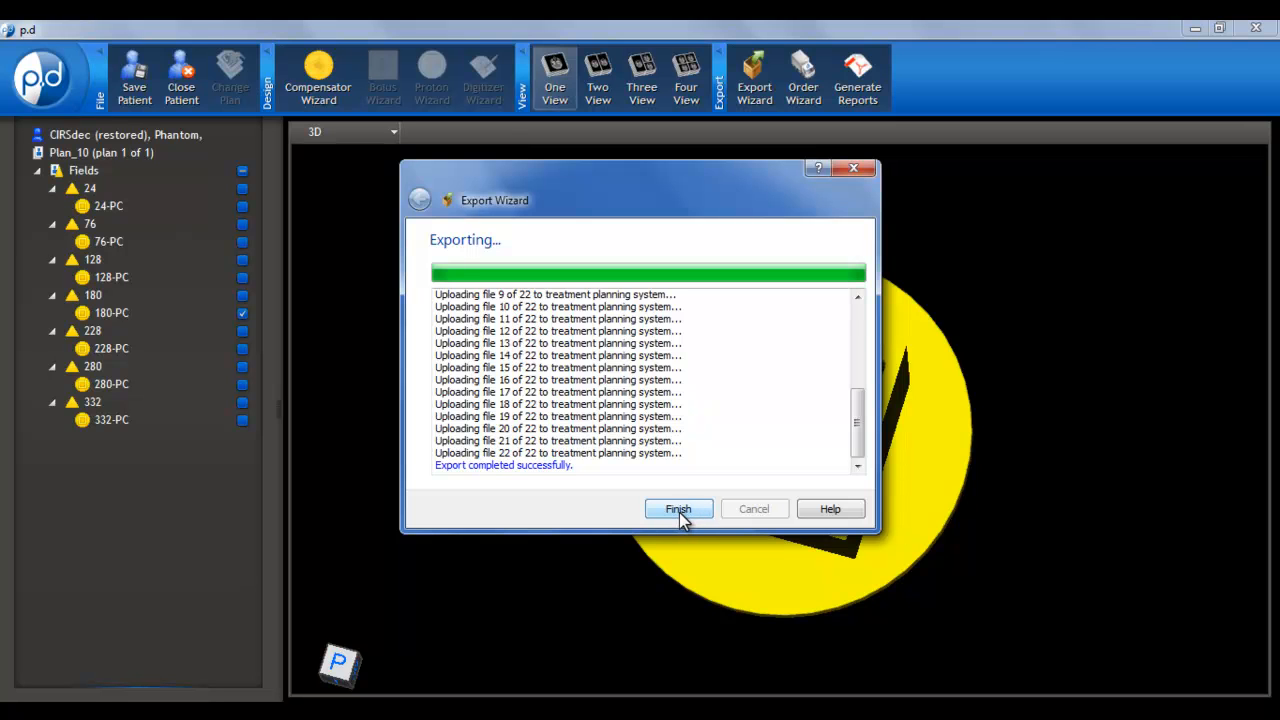
{"action": "left_click", "coordinate": [680, 509]}
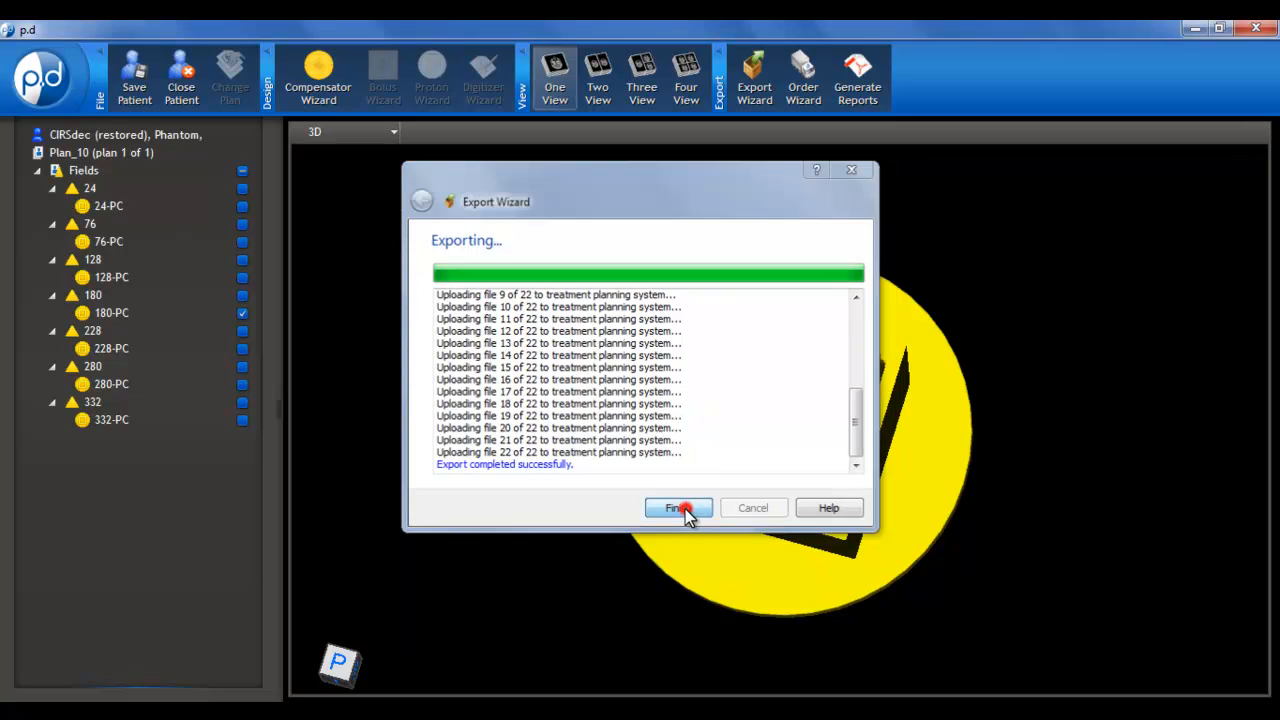